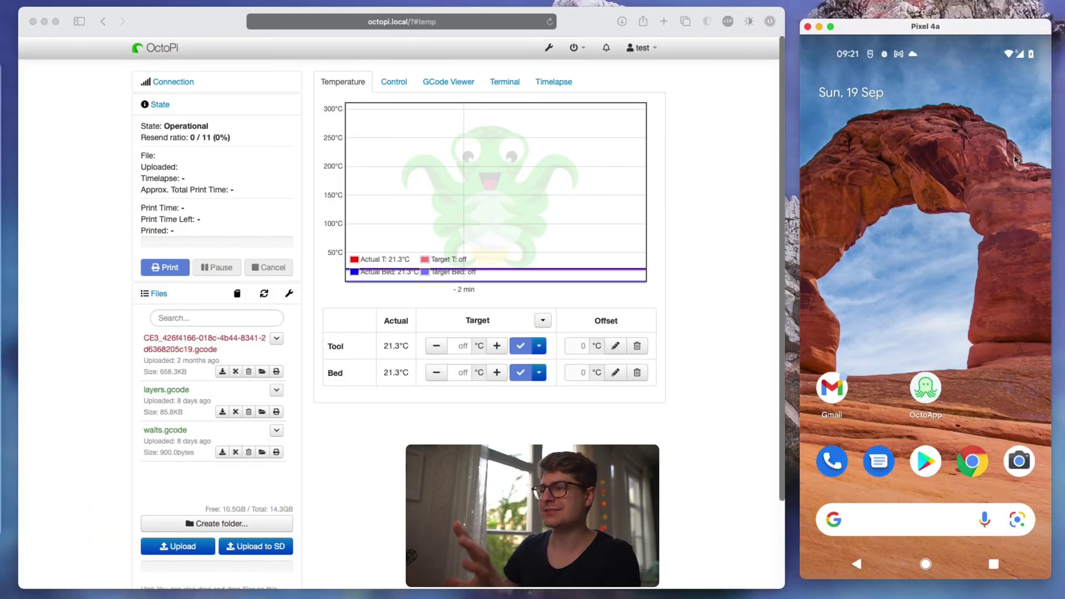
- Load the ngrok website in a new browser tab
left_click(742, 284)
key("super+t")
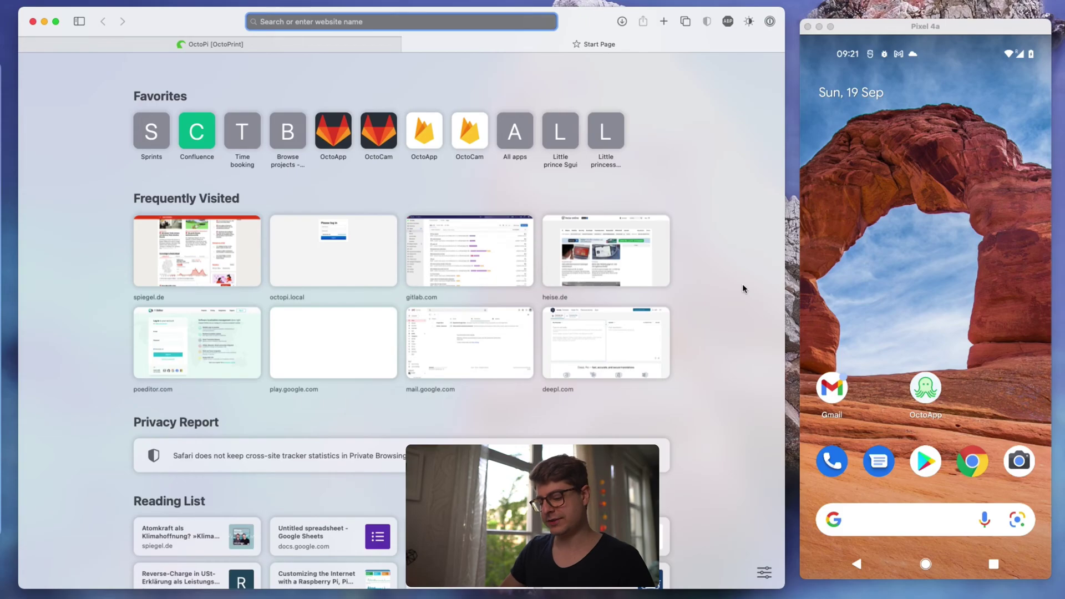
type("ngrok.com")
key("Return")
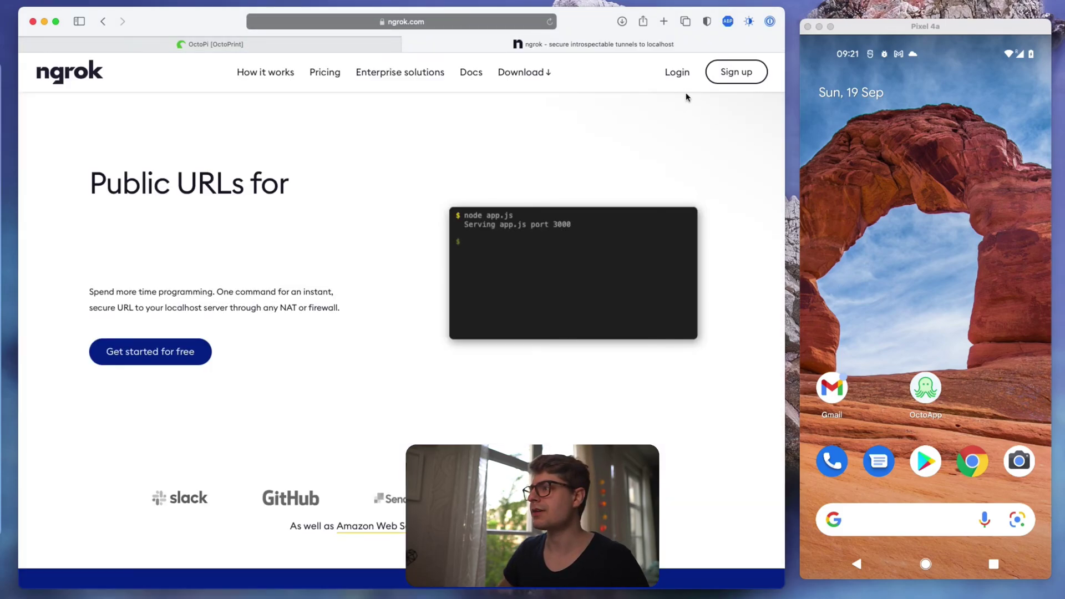
- Sign up for an ngrok account with the user's name, passing the captcha
left_click(741, 75)
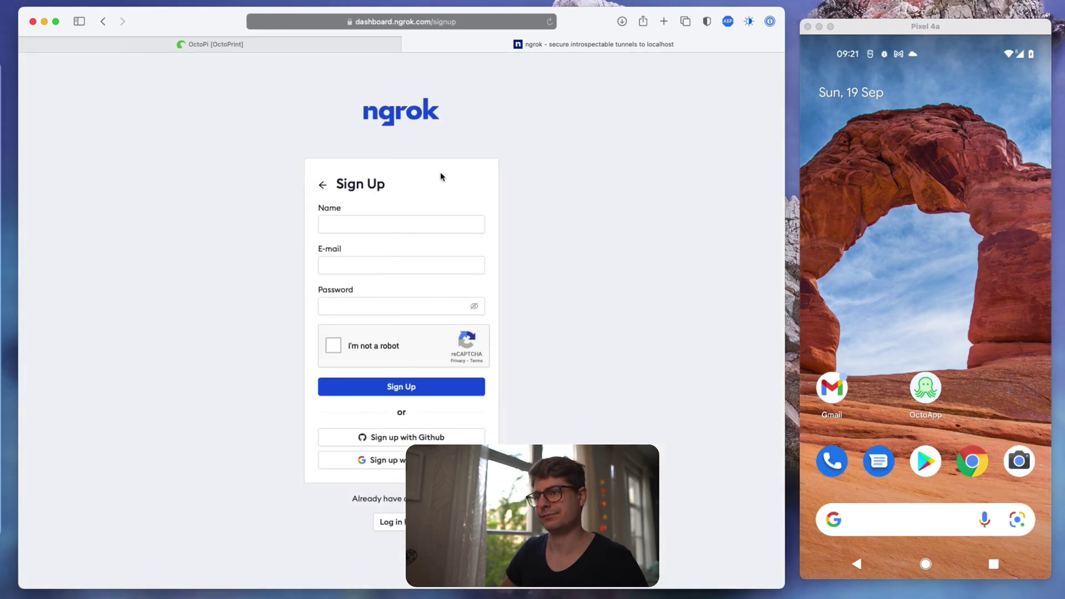
left_click(386, 216)
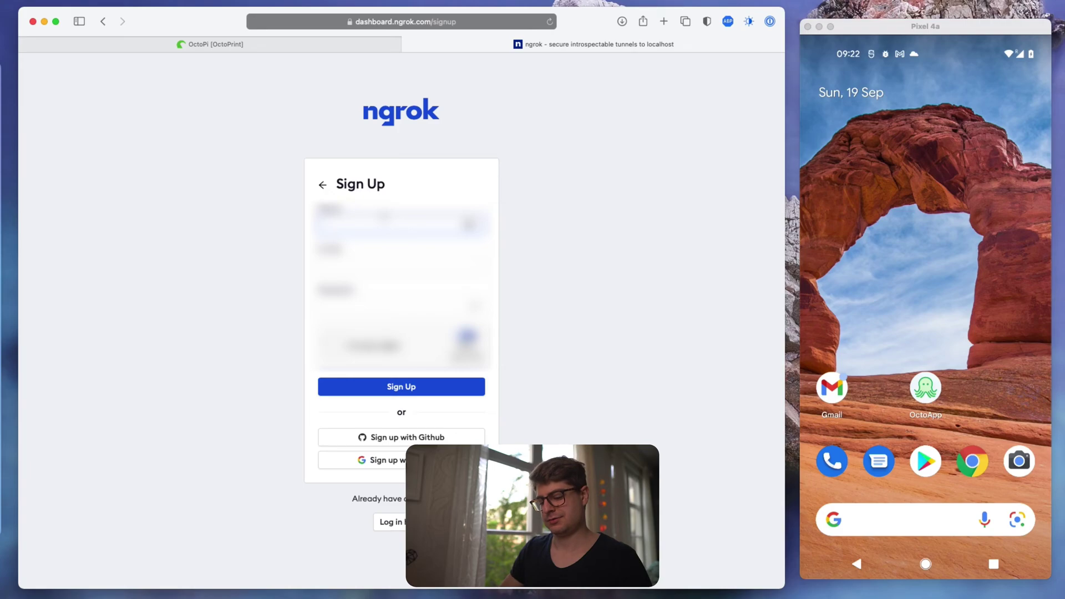
type("Christian")
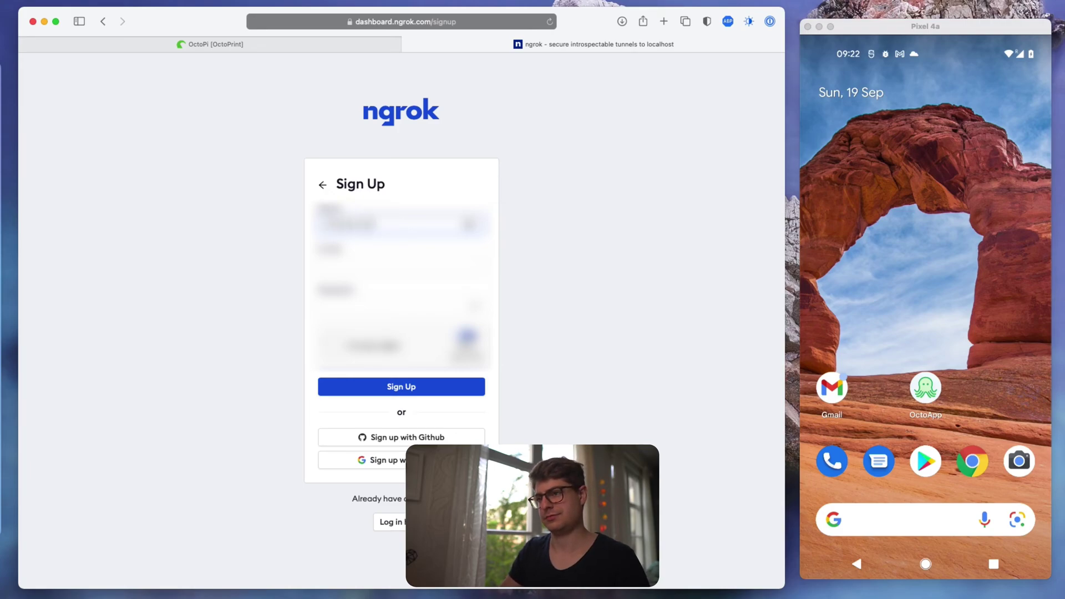
left_click(335, 346)
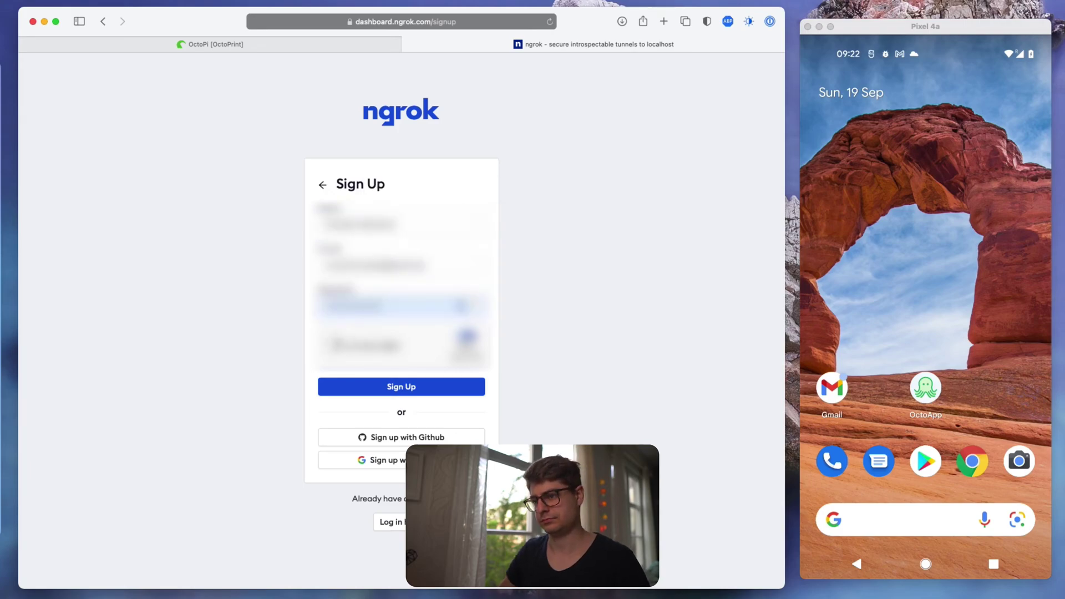
left_click(362, 387)
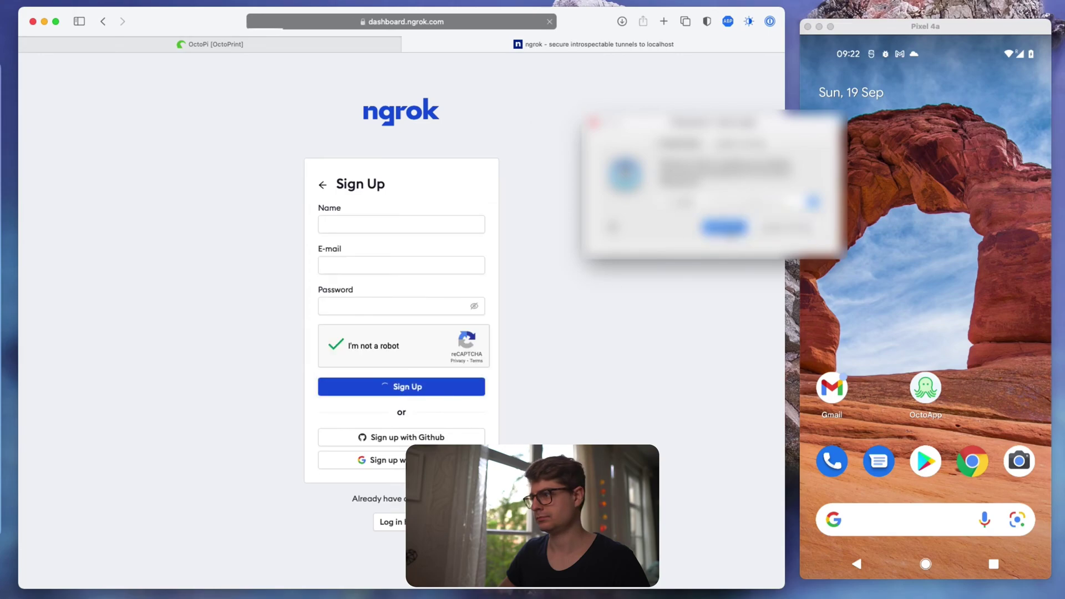
left_click(729, 233)
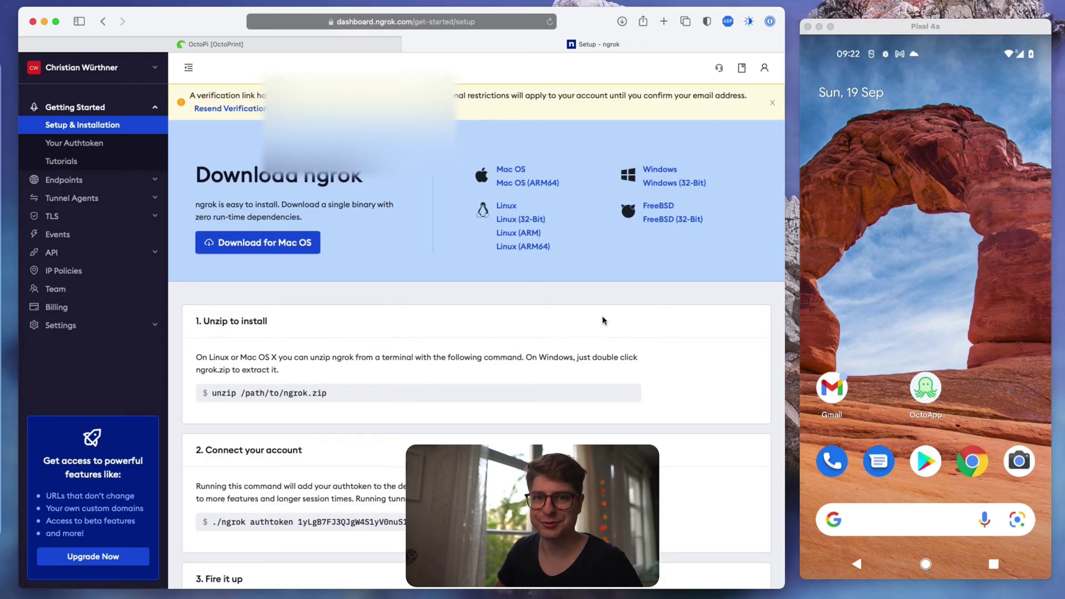
- On the phone emulator, confirm the ngrok email address through the verification link in Gmail
left_click(957, 316)
left_click(830, 393)
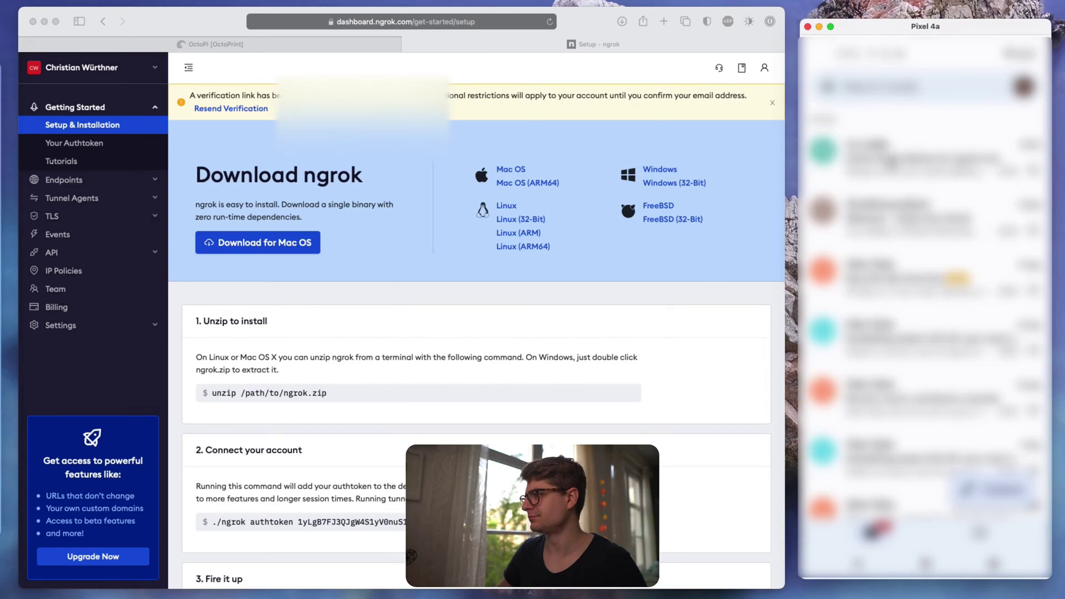
left_click(893, 164)
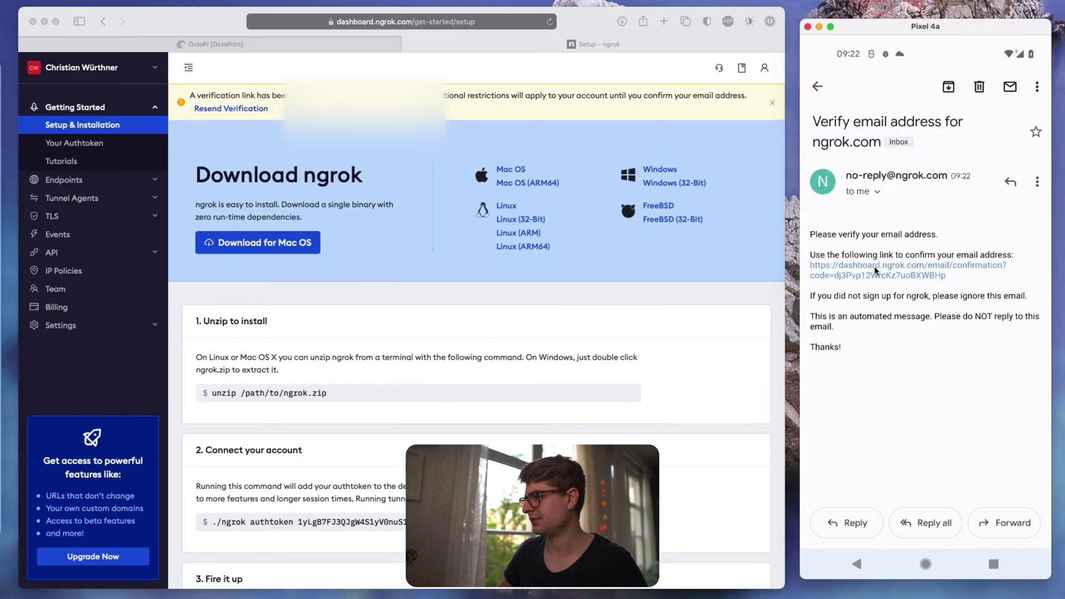
left_click(874, 271)
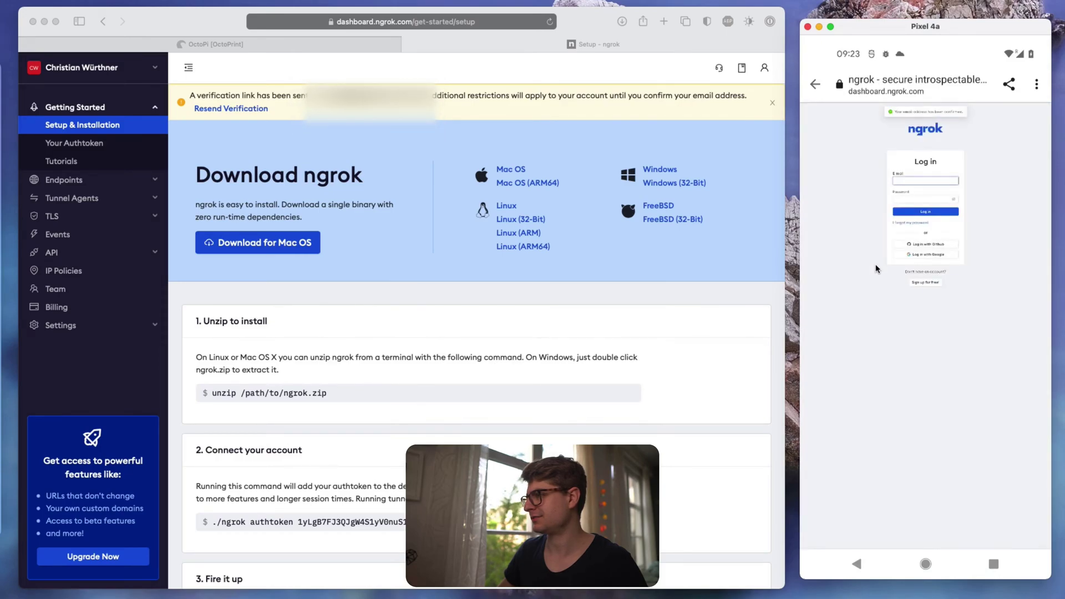
left_click(817, 84)
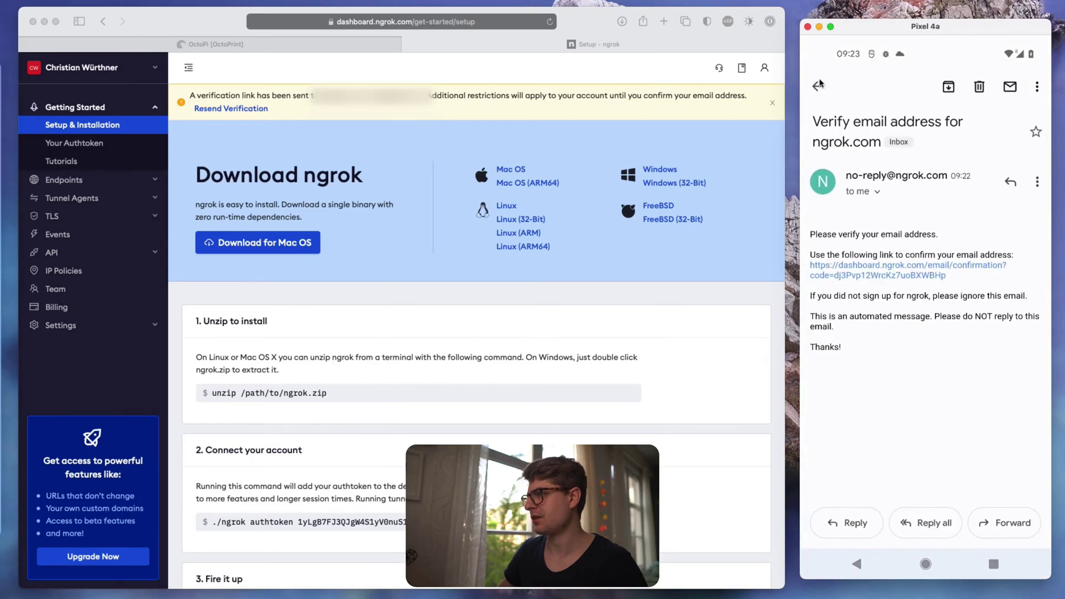
left_click(819, 83)
left_click(421, 287)
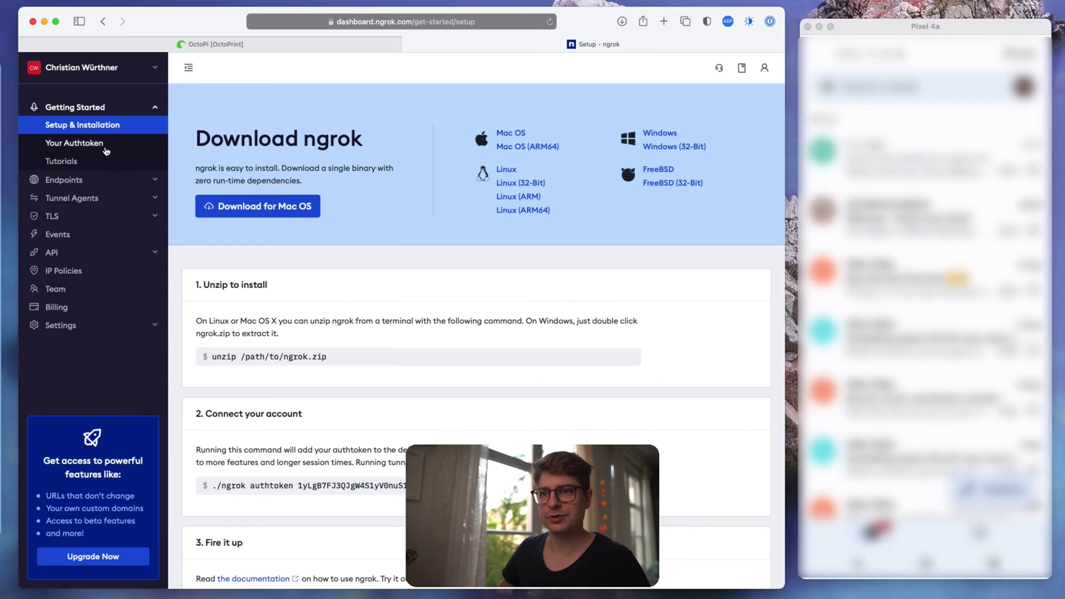
- Show the ngrok Your Authtoken page, then return to the OctoPrint tab
left_click(88, 146)
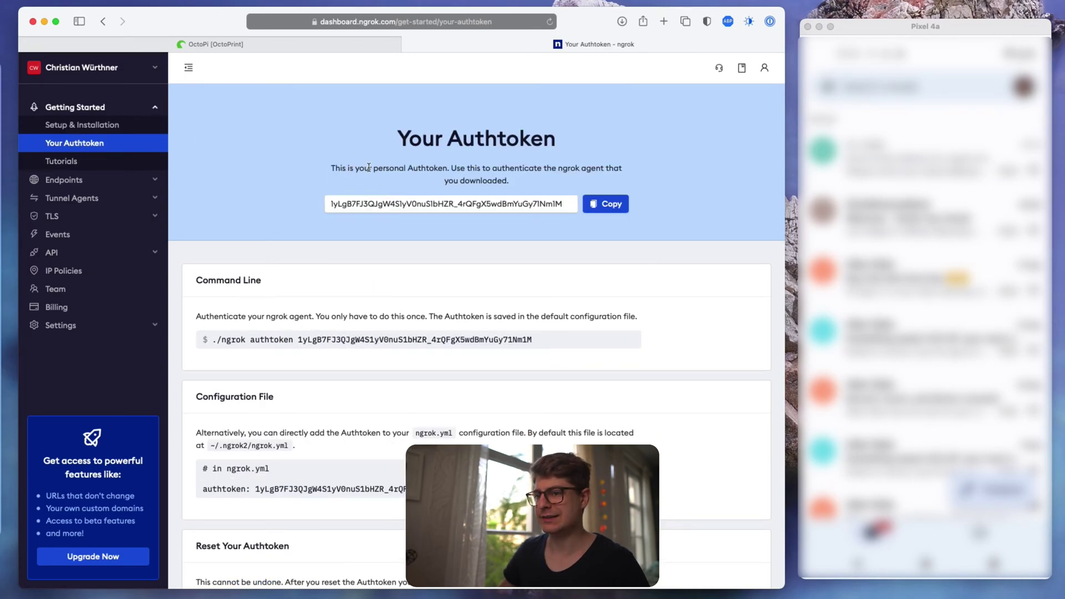
left_click(304, 43)
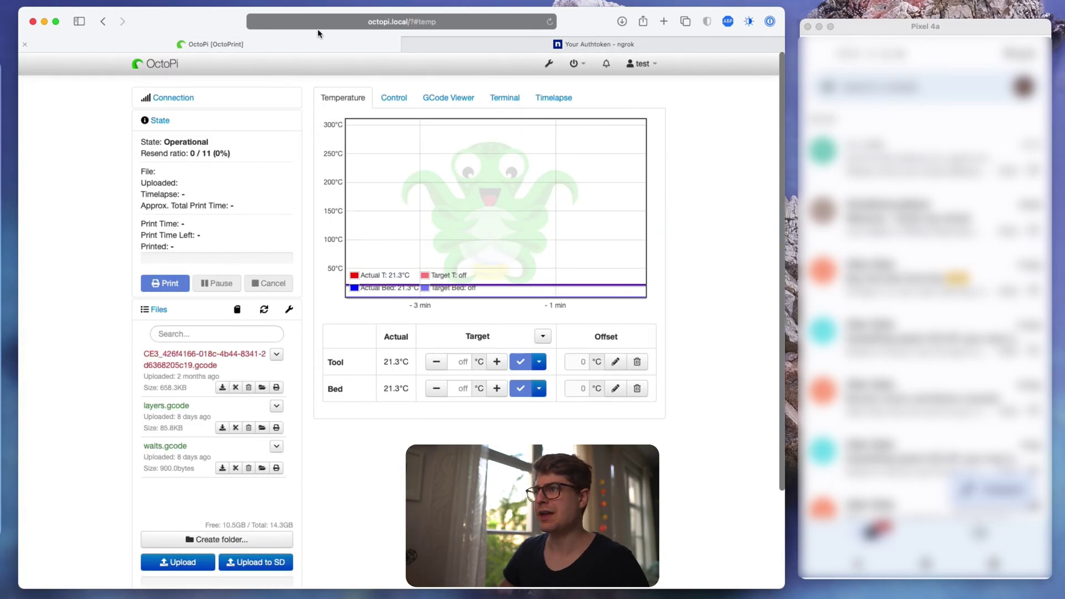
- Search the Plugin Manager's Get More repository for 'ngrok'
left_click(546, 65)
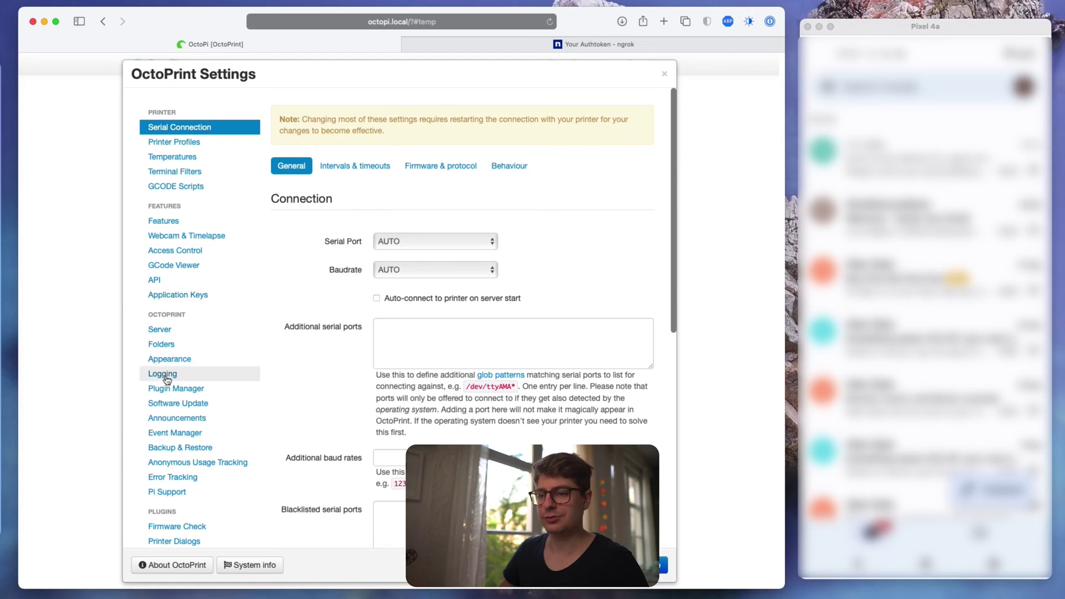
left_click(164, 386)
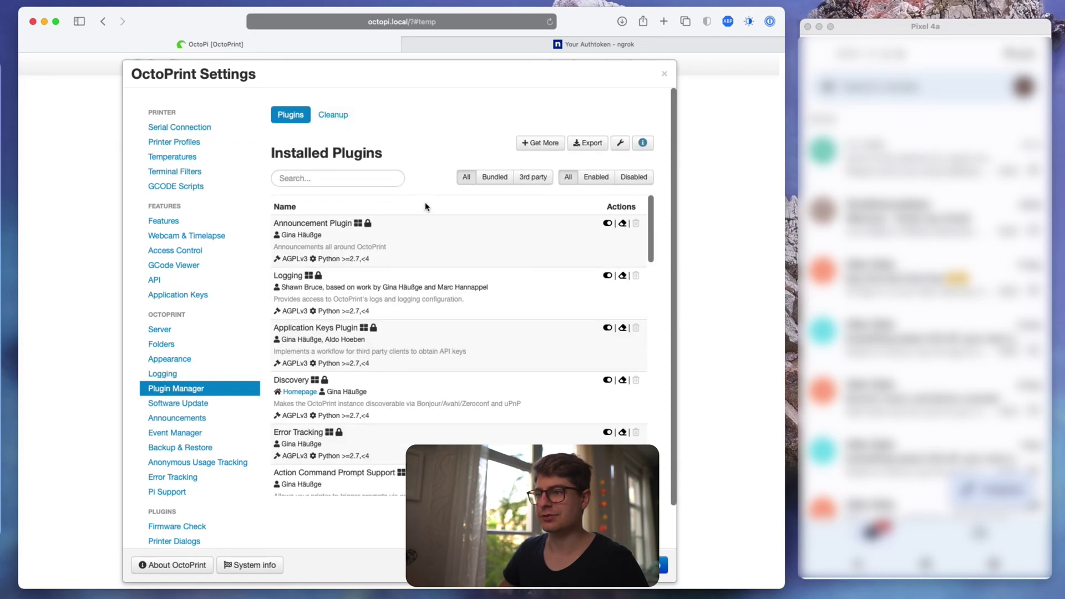
left_click(541, 143)
left_click(322, 154)
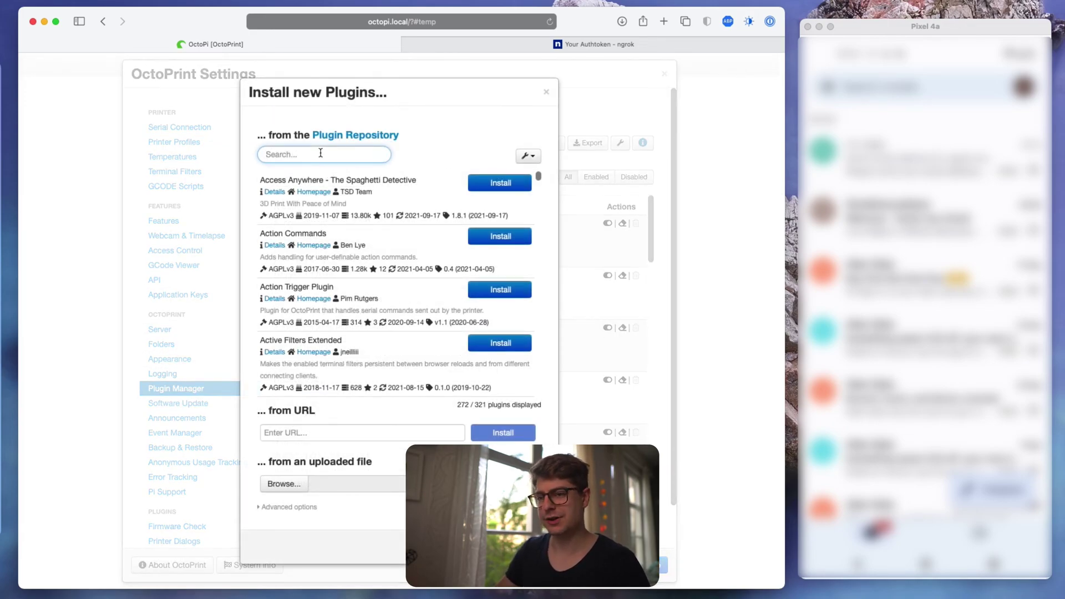
type("ngrok")
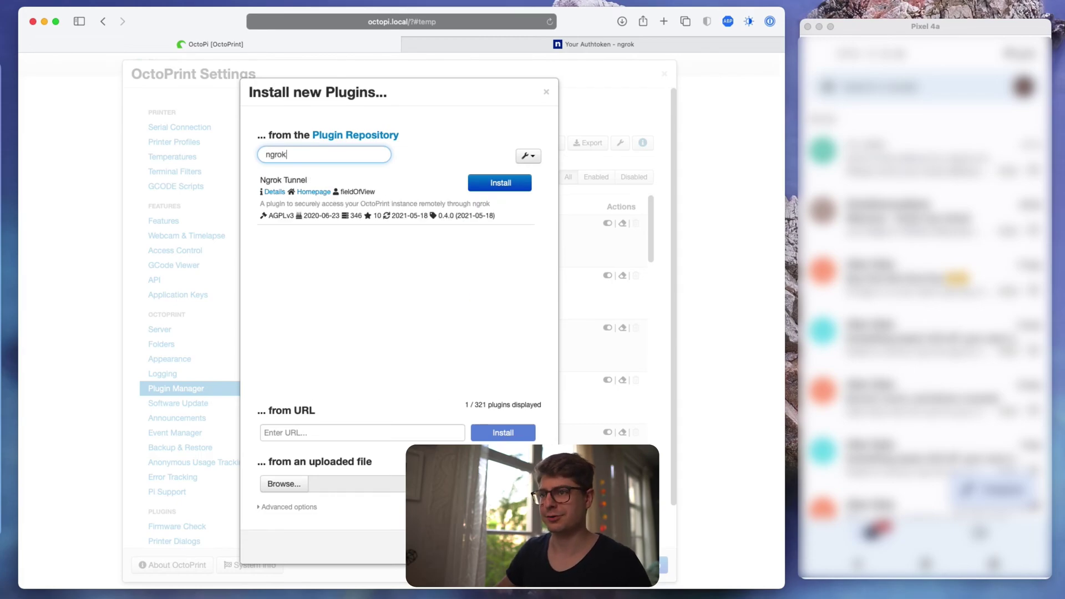
- Install the Ngrok Tunnel plugin and restart OctoPrint to apply it
left_click(487, 188)
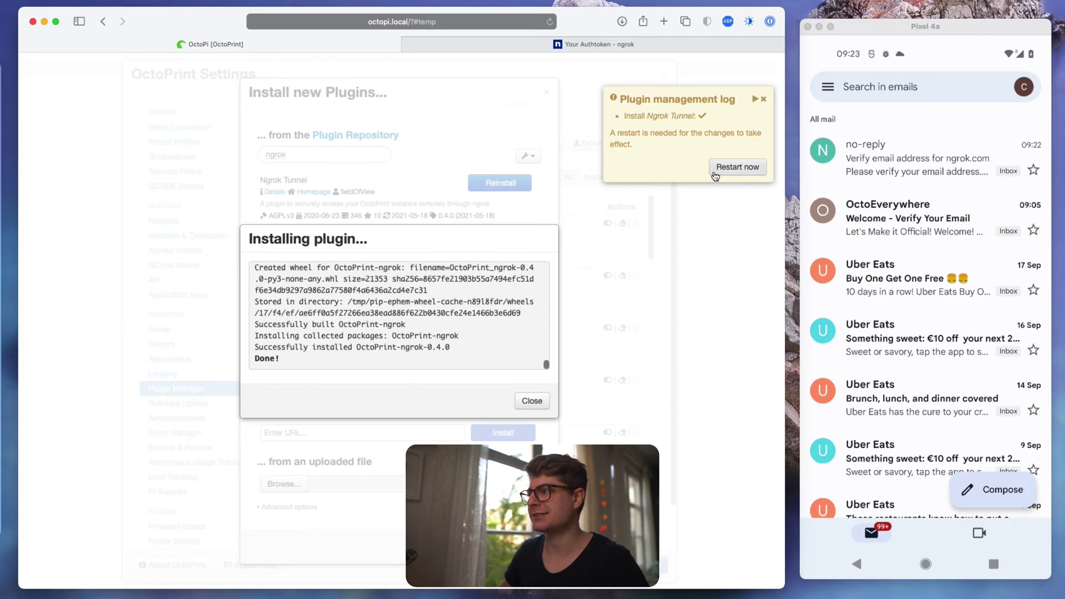
left_click(737, 167)
left_click(527, 380)
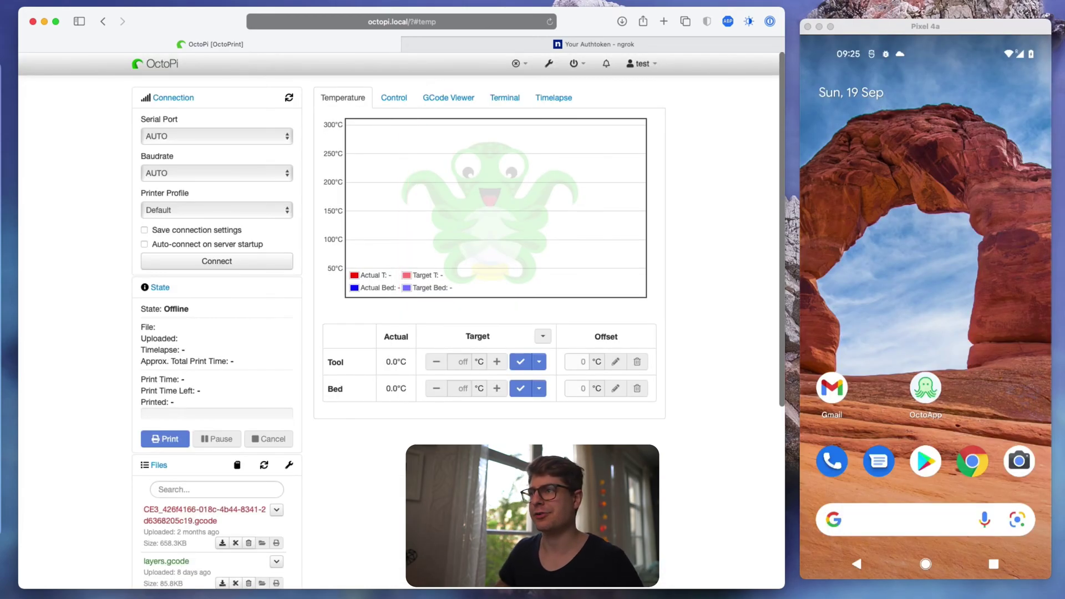
- Open the Ngrok Tunnel plugin settings, then return to the ngrok authtoken page
left_click(549, 65)
scroll(207, 386, "down", 2)
scroll(207, 385, "down", 3)
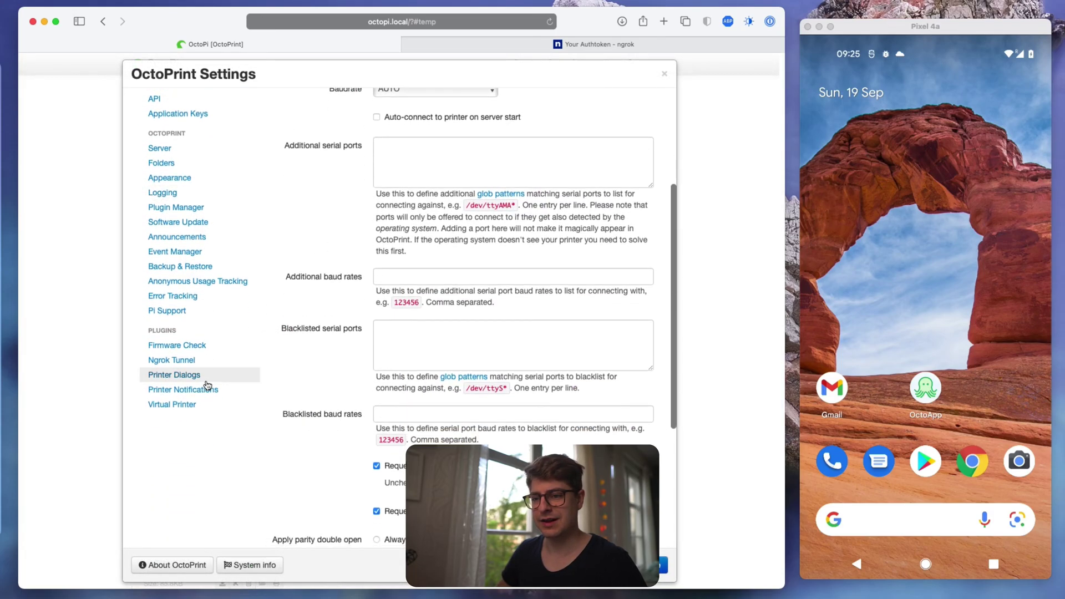
left_click(161, 366)
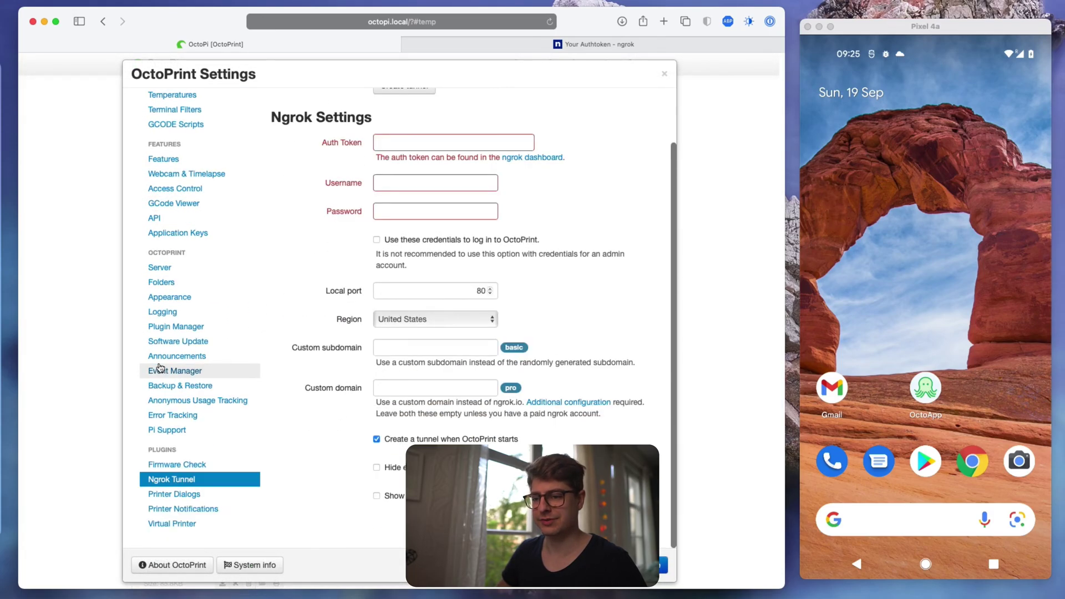
scroll(288, 329, "up", 2)
scroll(288, 329, "up", 1)
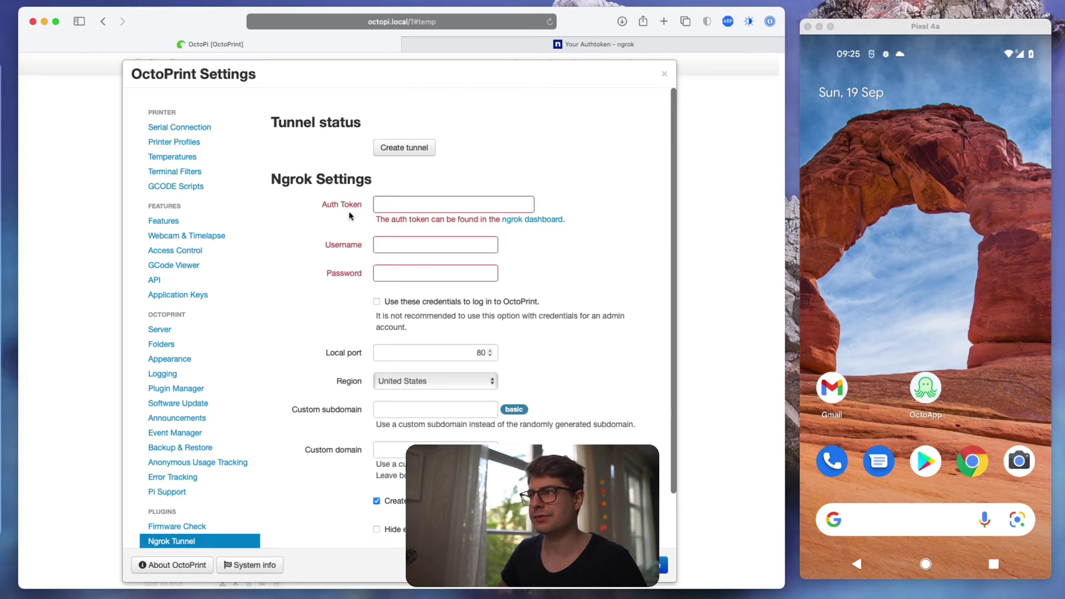
left_click(514, 47)
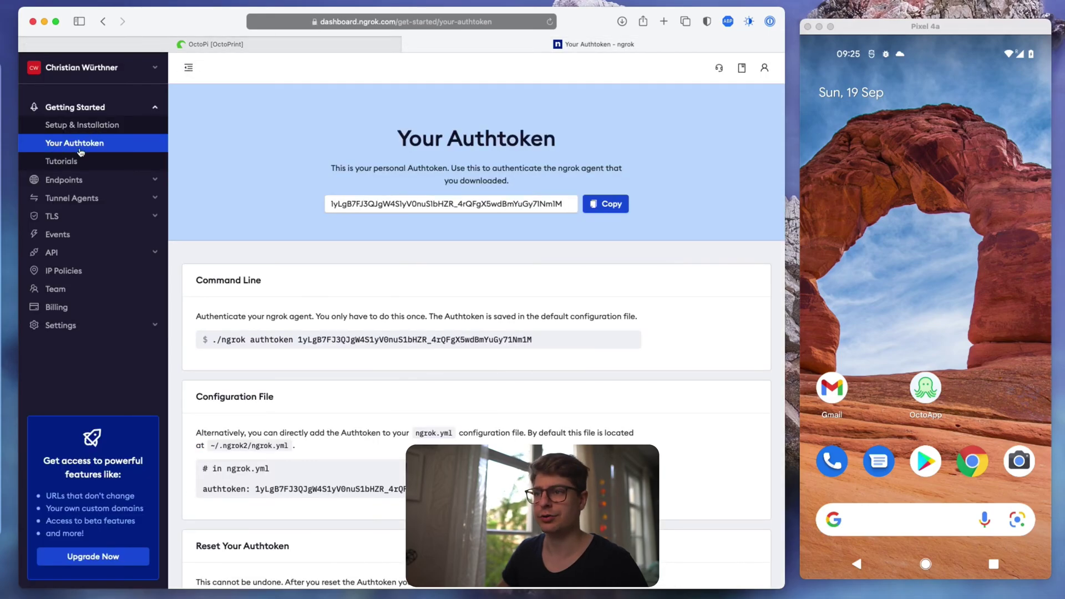
- Copy the ngrok authtoken and paste it into the Ngrok Tunnel Auth Token field
left_click(592, 206)
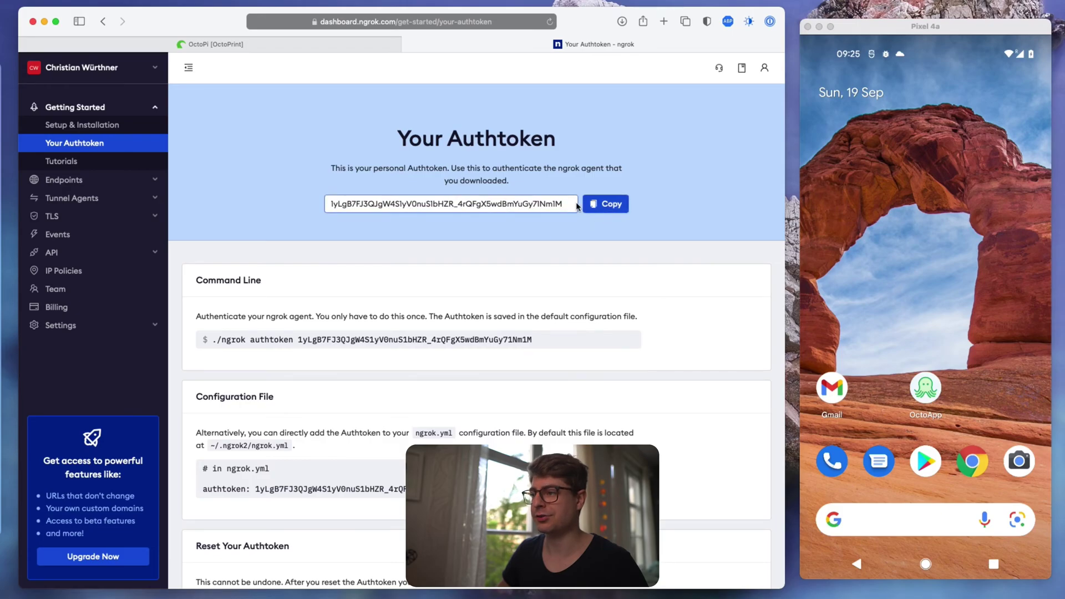
left_click(593, 205)
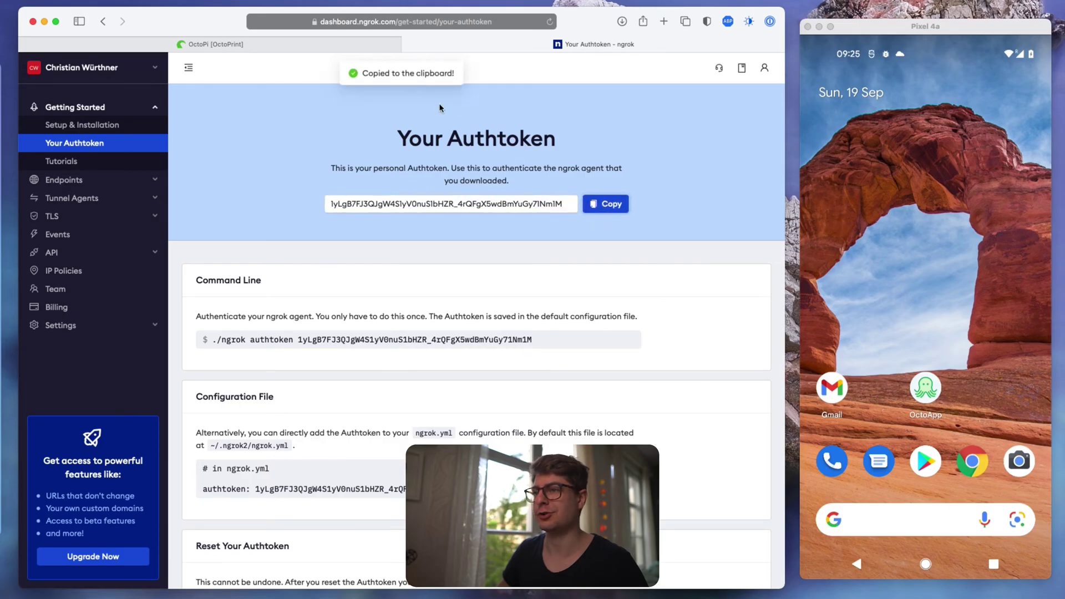
left_click(333, 39)
left_click(395, 203)
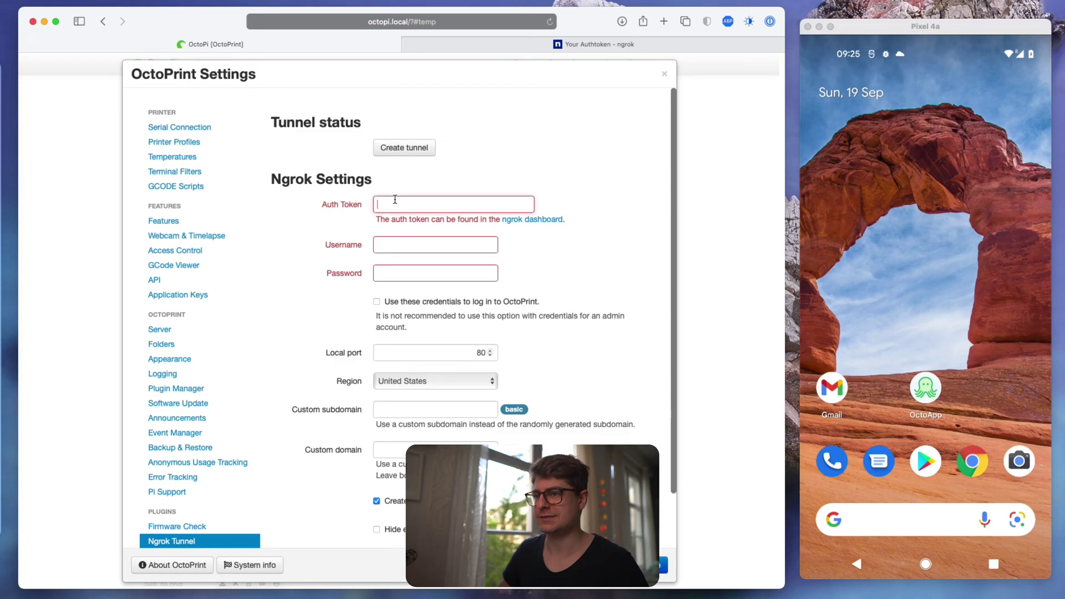
key("super+v")
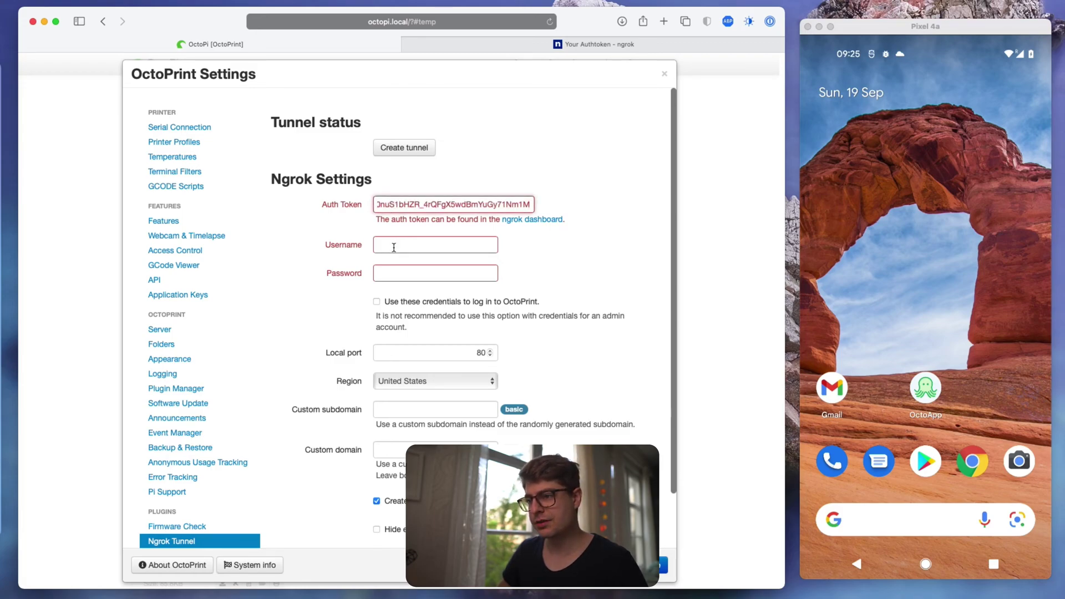
- Set the tunnel username to 'test' and enter a tunnel password
left_click(393, 248)
left_click(344, 274)
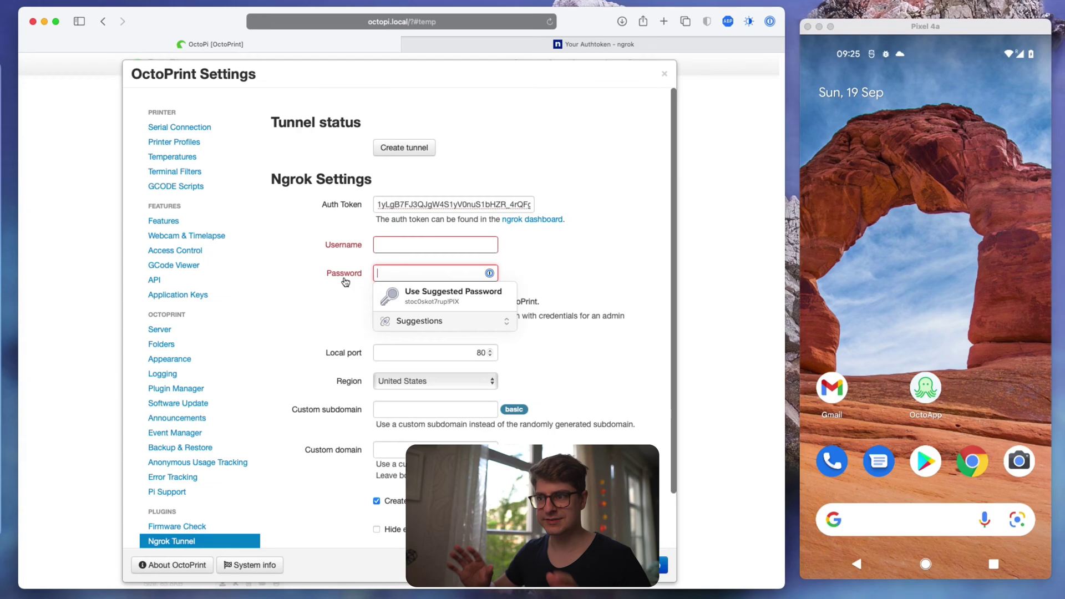
left_click(414, 246)
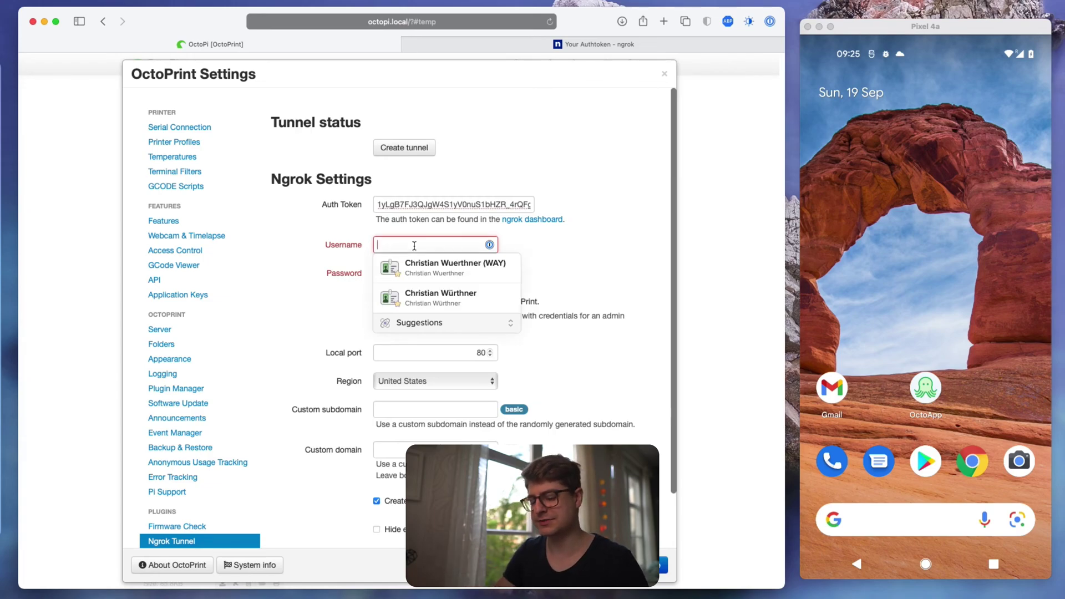
type("test")
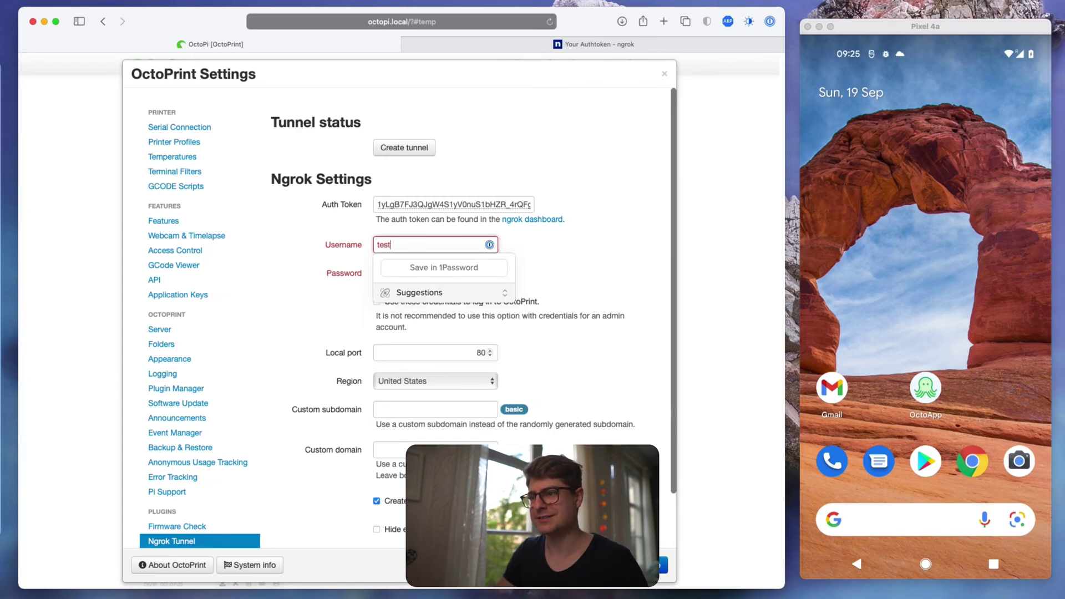
key("Tab")
type("test")
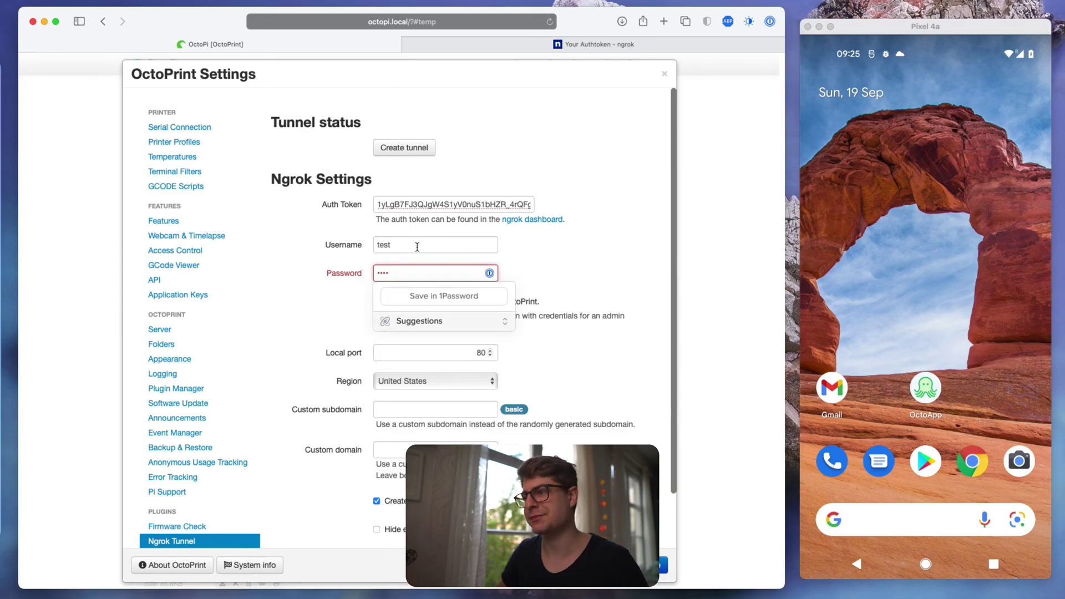
left_click(531, 273)
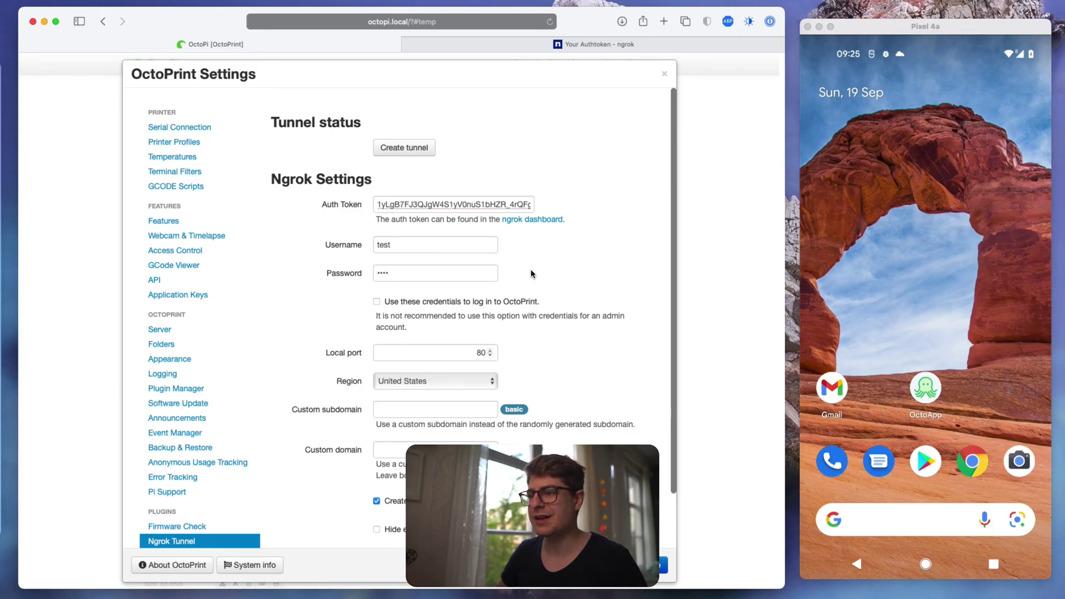
- Keep local port 80 and set the tunnel region to Europe
scroll(531, 273, "down", 1)
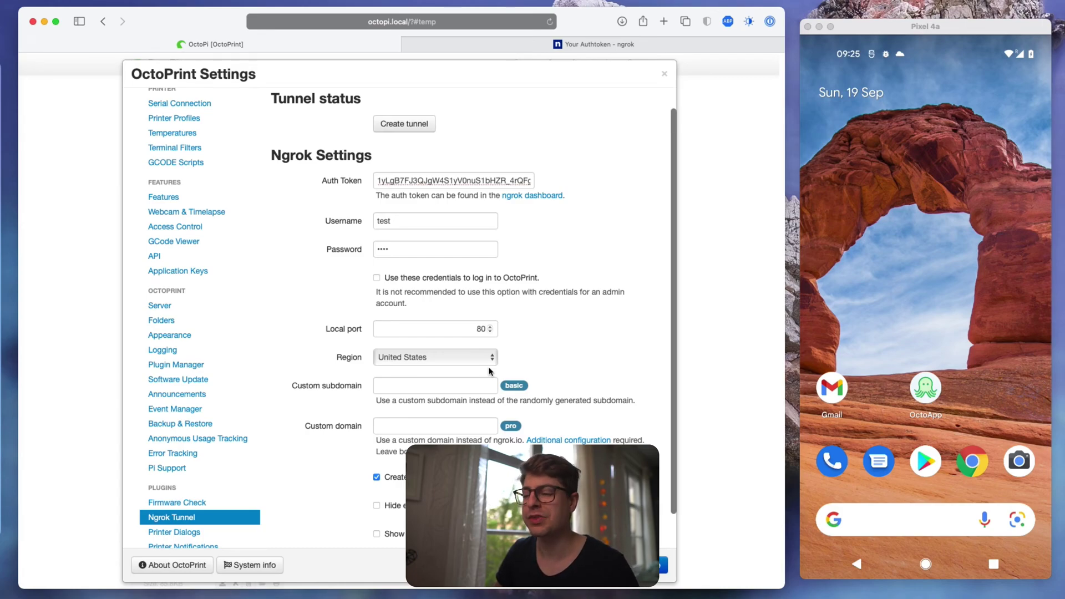
double_click(476, 331)
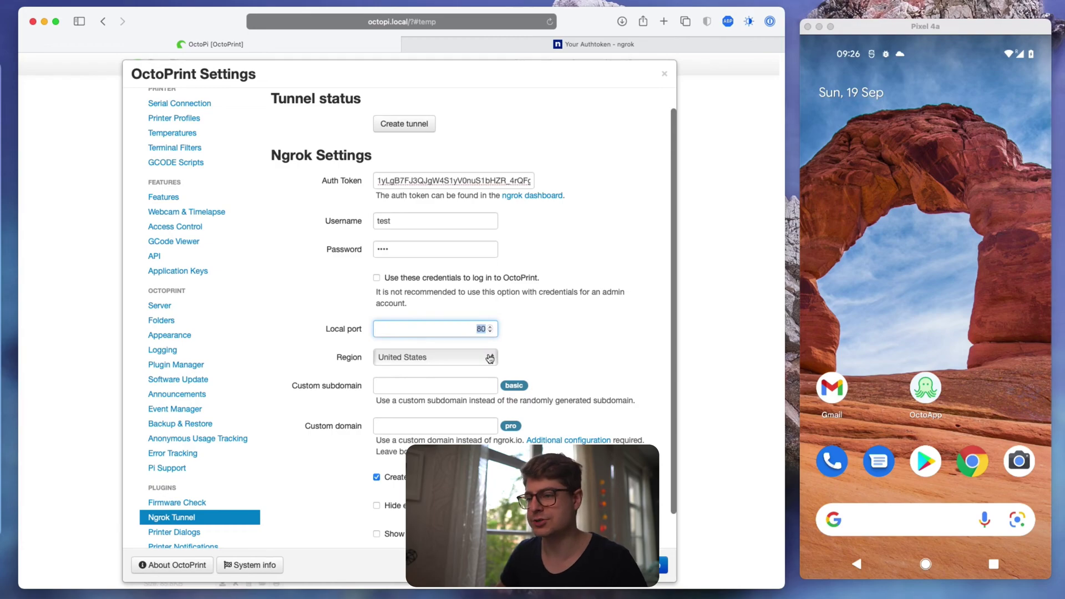
scroll(550, 366, "down", 2)
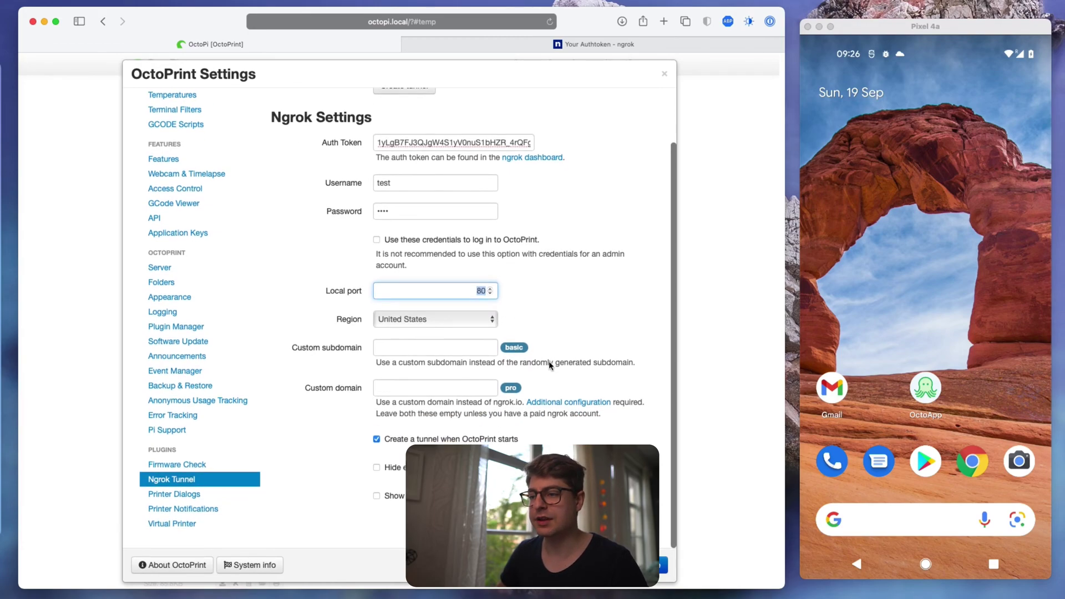
left_click(442, 328)
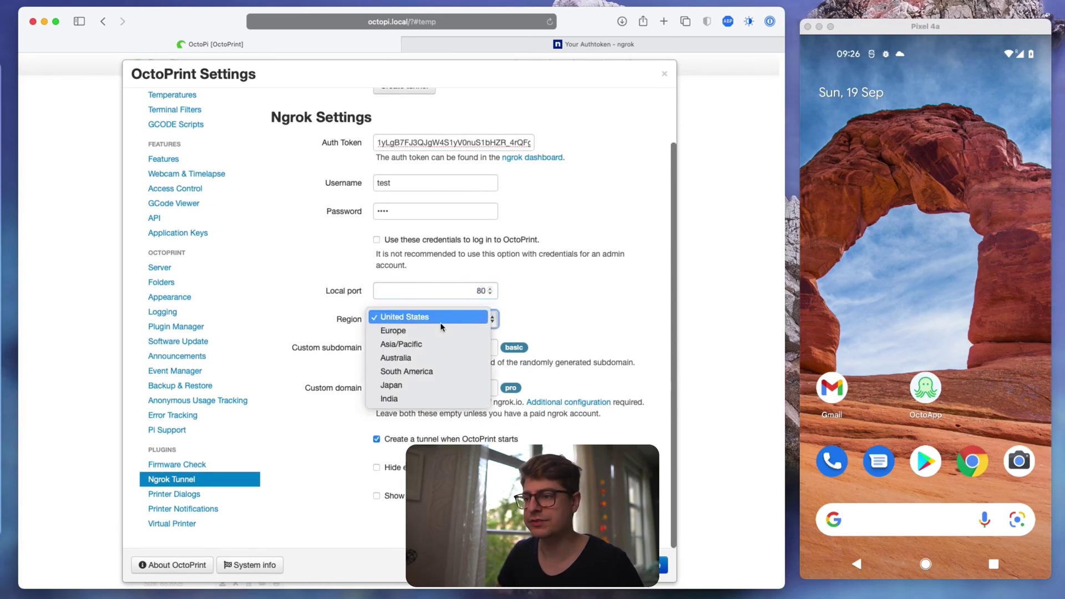
key("Escape")
key("e")
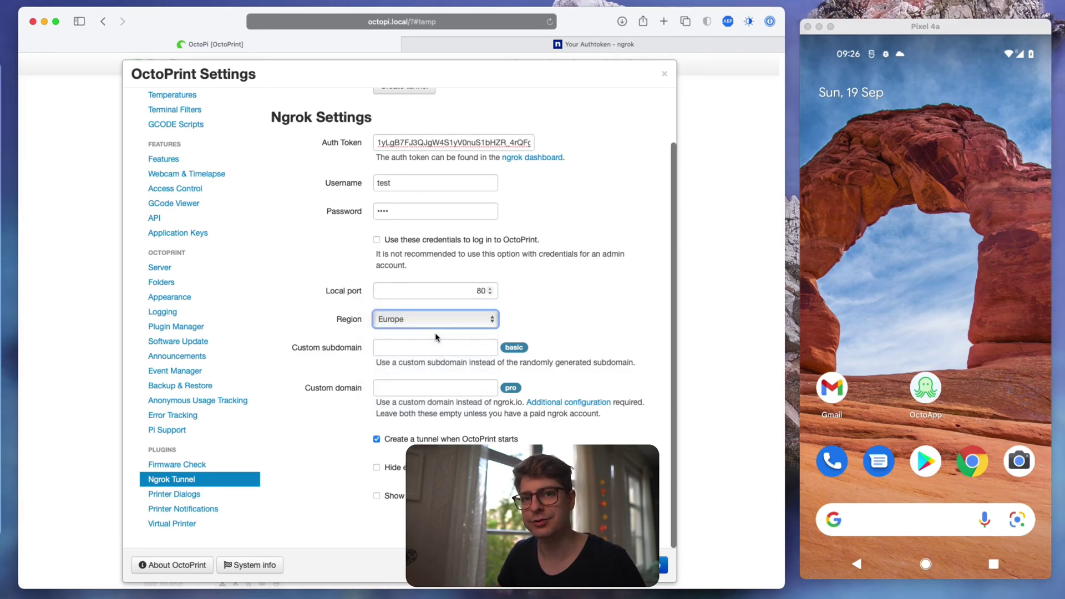
left_click(434, 326)
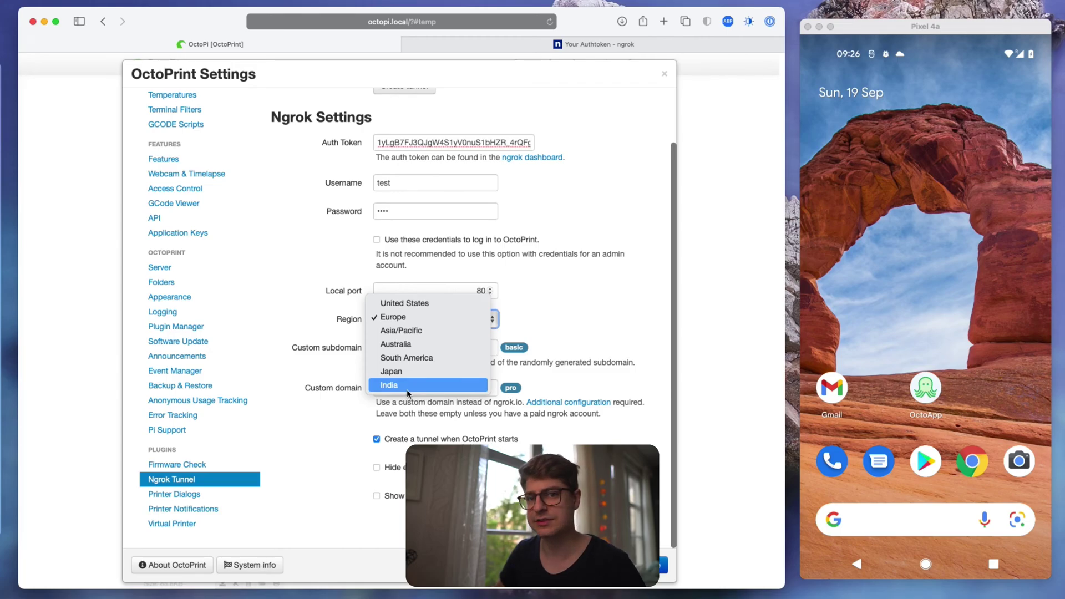
left_click(575, 327)
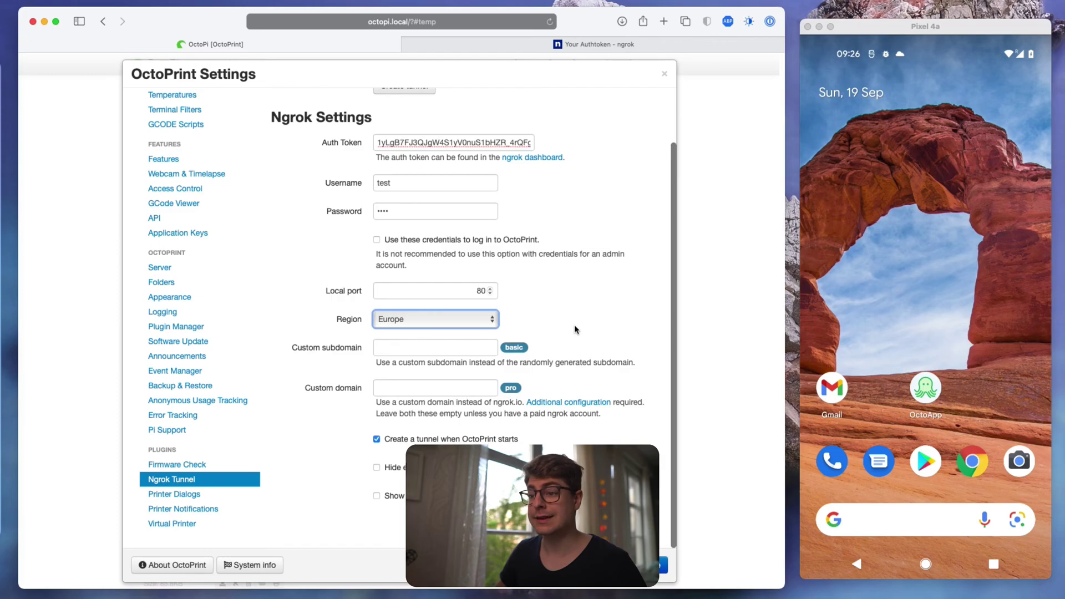
left_click(466, 353)
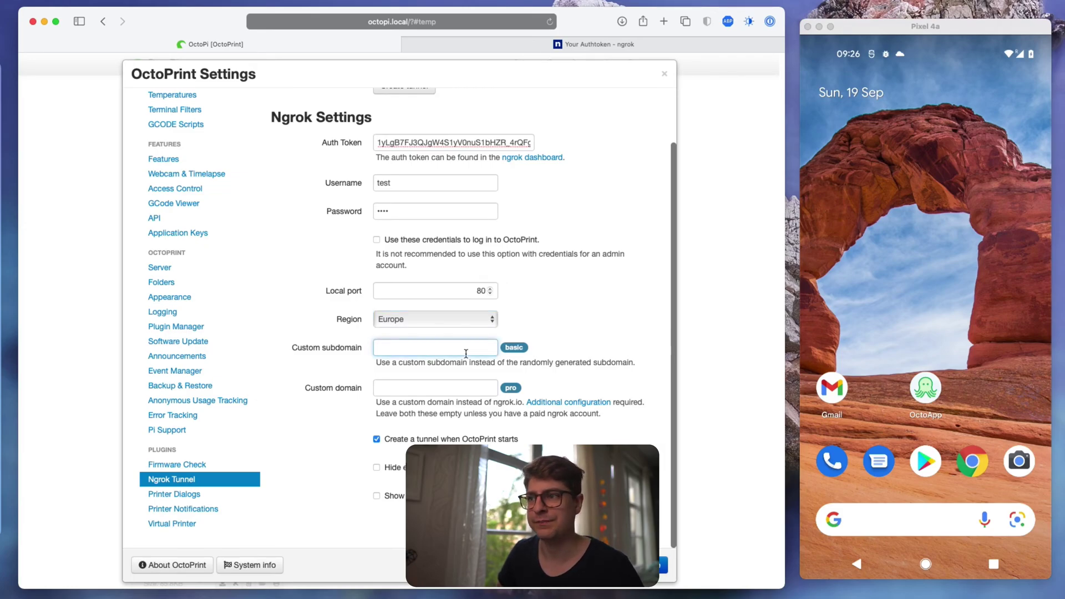
scroll(466, 353, "up", 1)
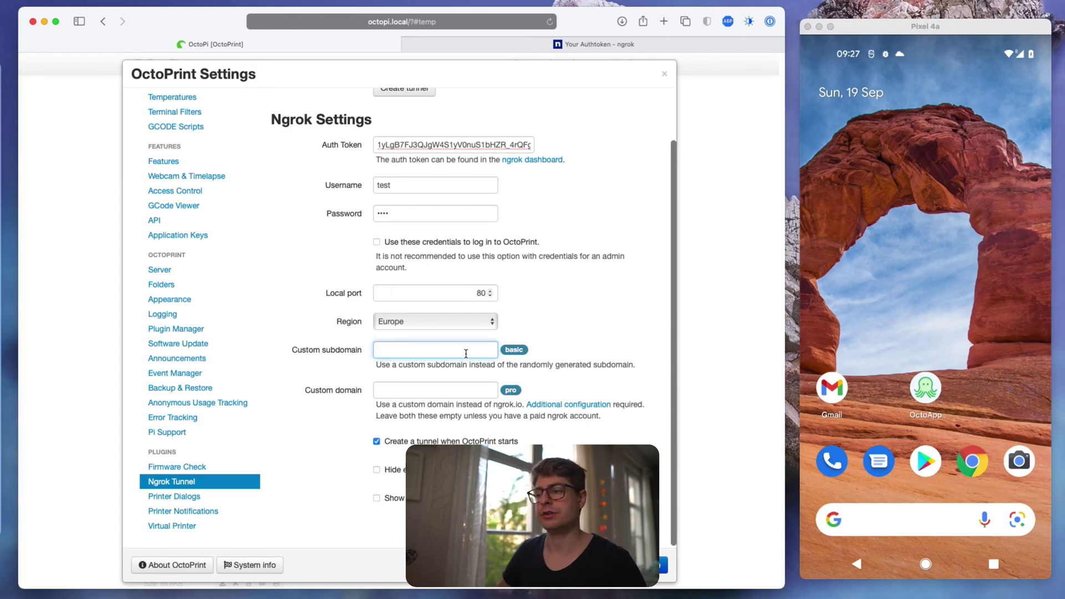
scroll(466, 354, "up", 1)
scroll(466, 354, "up", 3)
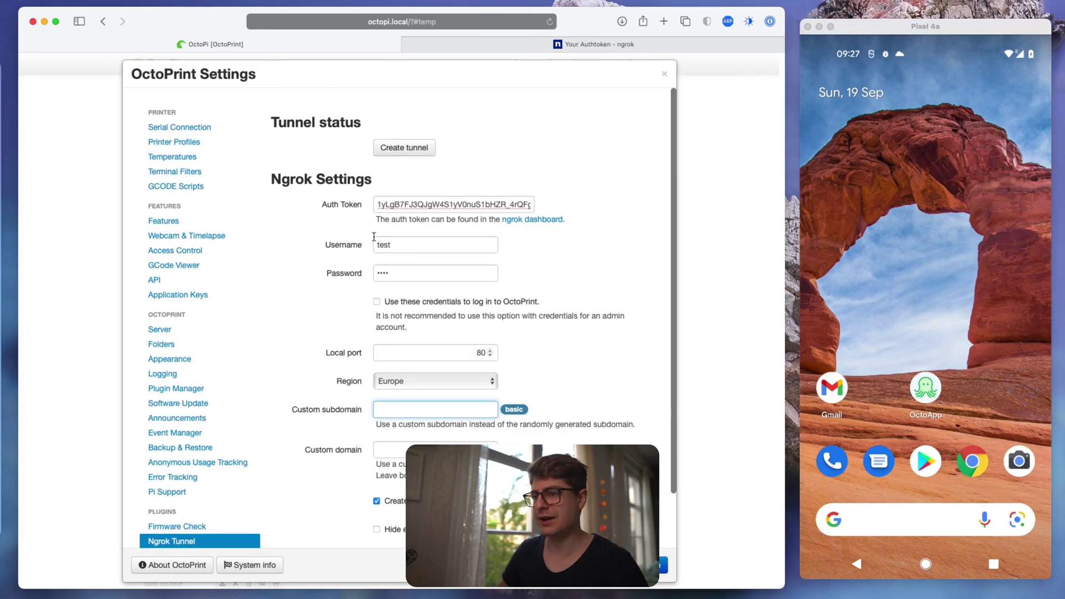
- Create the ngrok tunnel and open its eu.ngrok.io address in a new tab
left_click(401, 153)
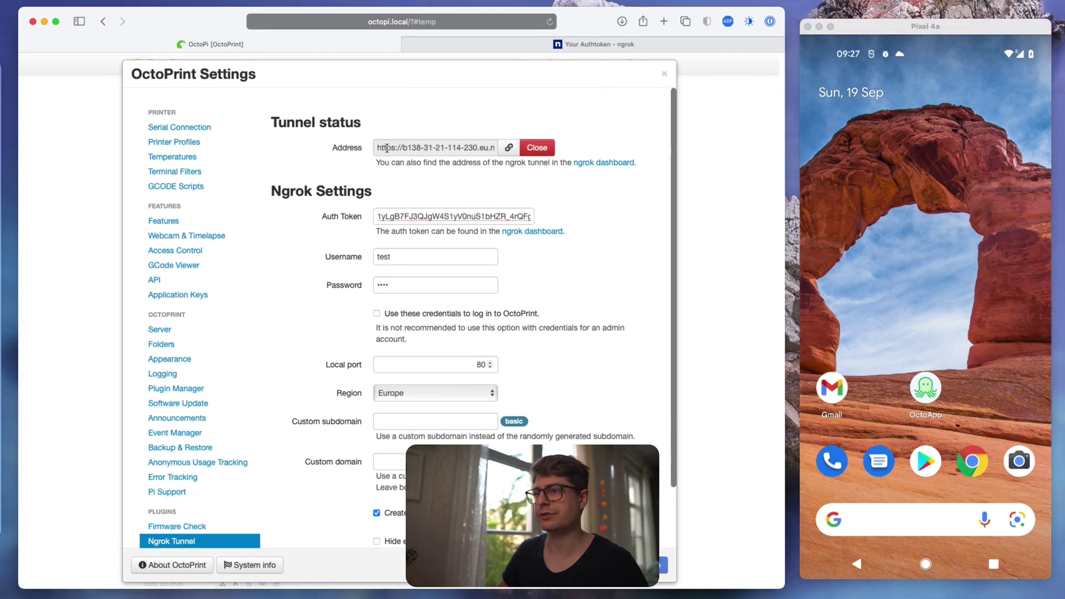
left_click_drag(380, 150, 500, 153)
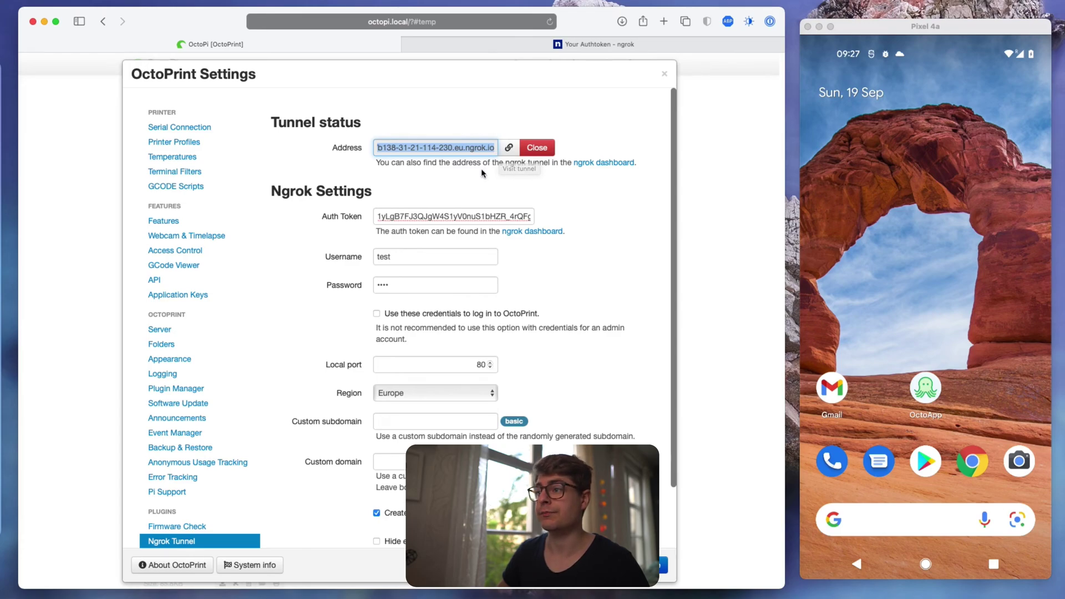
left_click(509, 159)
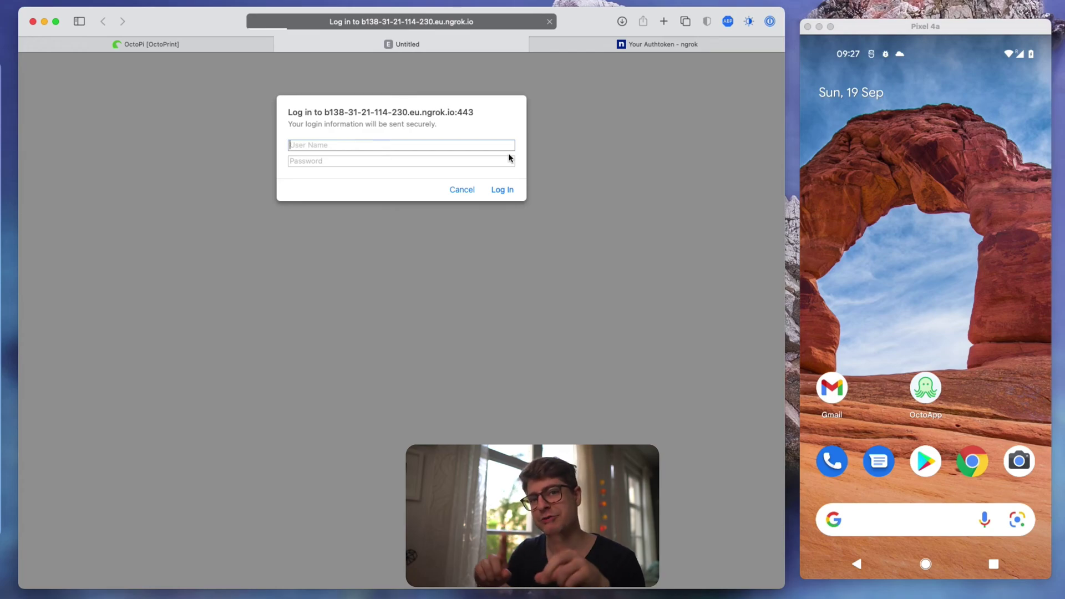
- Pass the tunnel's browser authentication with username 'test' and the tunnel password
type("test")
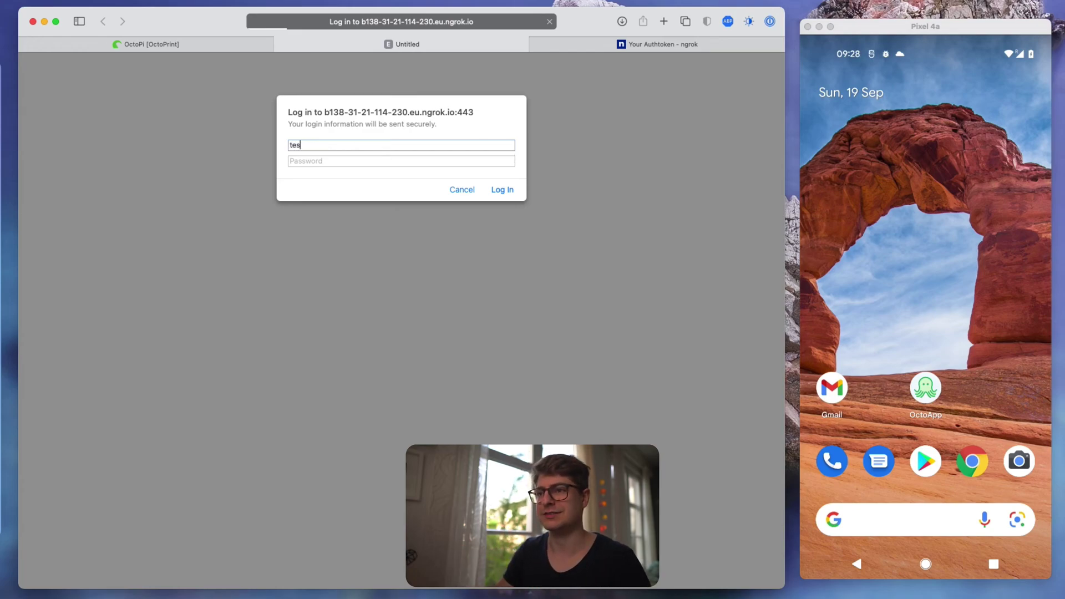
key("Tab")
type("test")
key("Return")
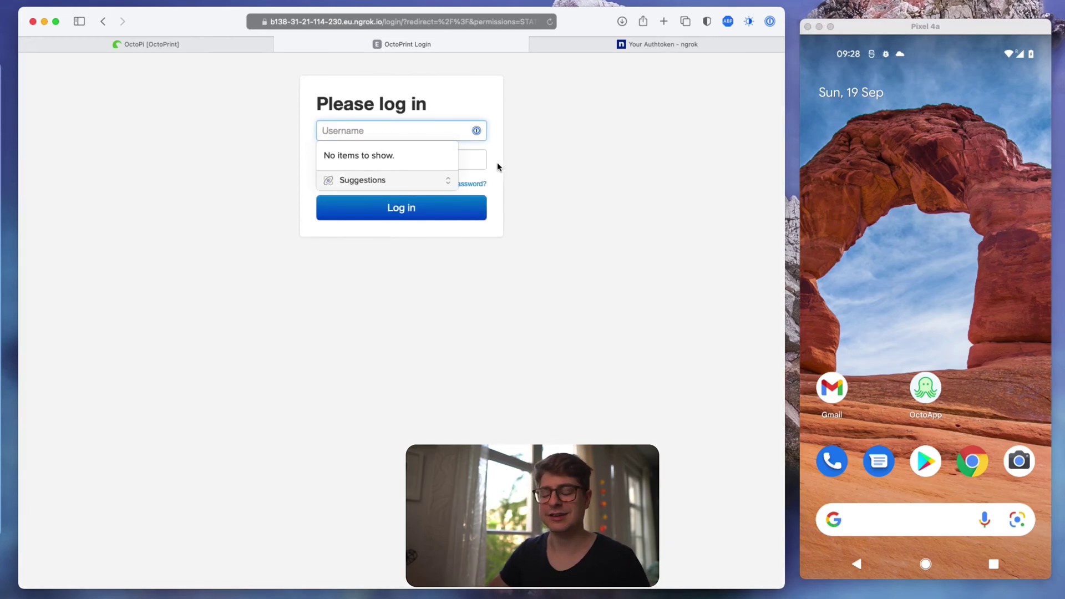
- Log into OctoPrint as 'test' without saving the login to the password manager
type("test")
key("Tab")
type("test")
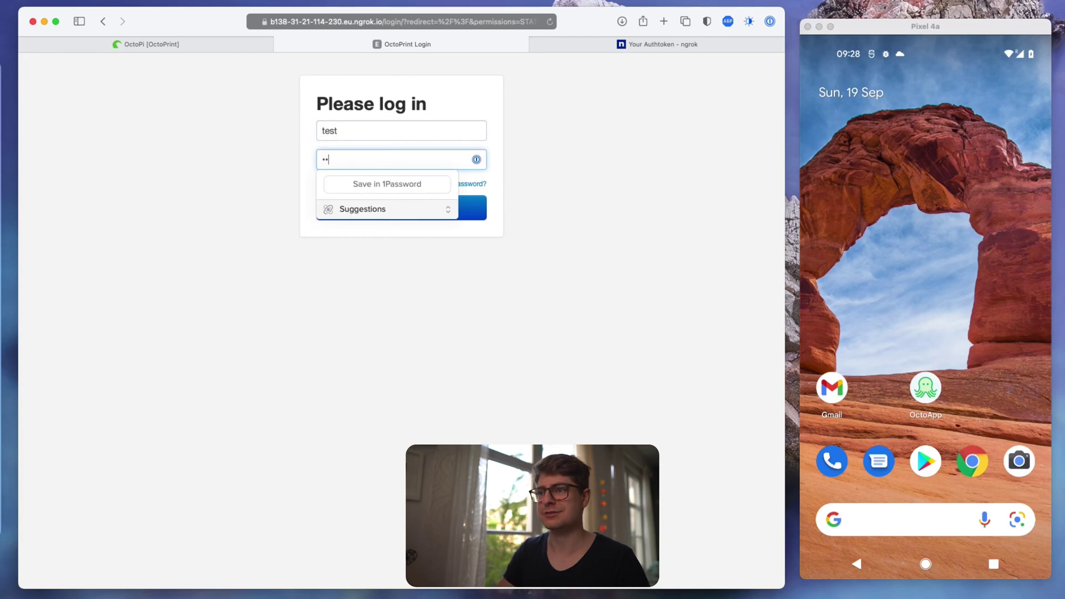
key("Return")
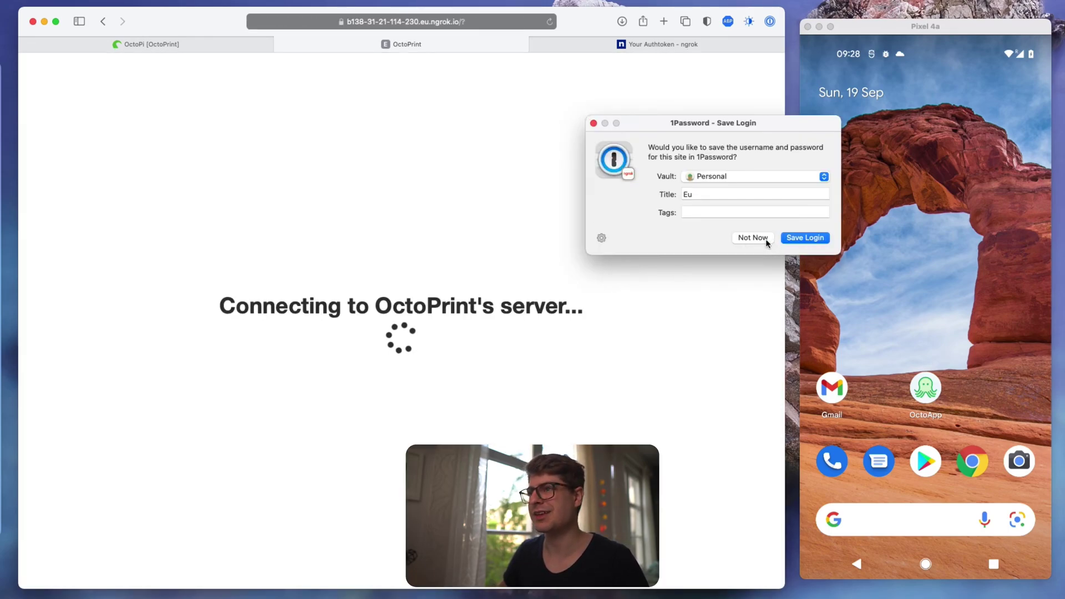
left_click(760, 239)
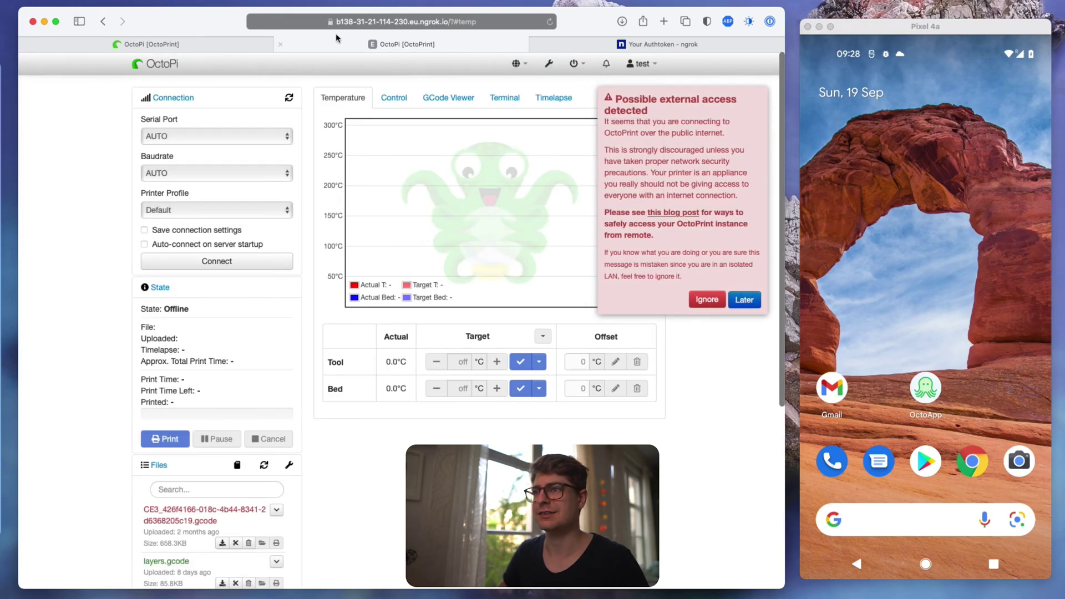
- Check the ngrok host in the address bar, ignore the external access warning, and open Settings
left_click(314, 21)
left_click(314, 21)
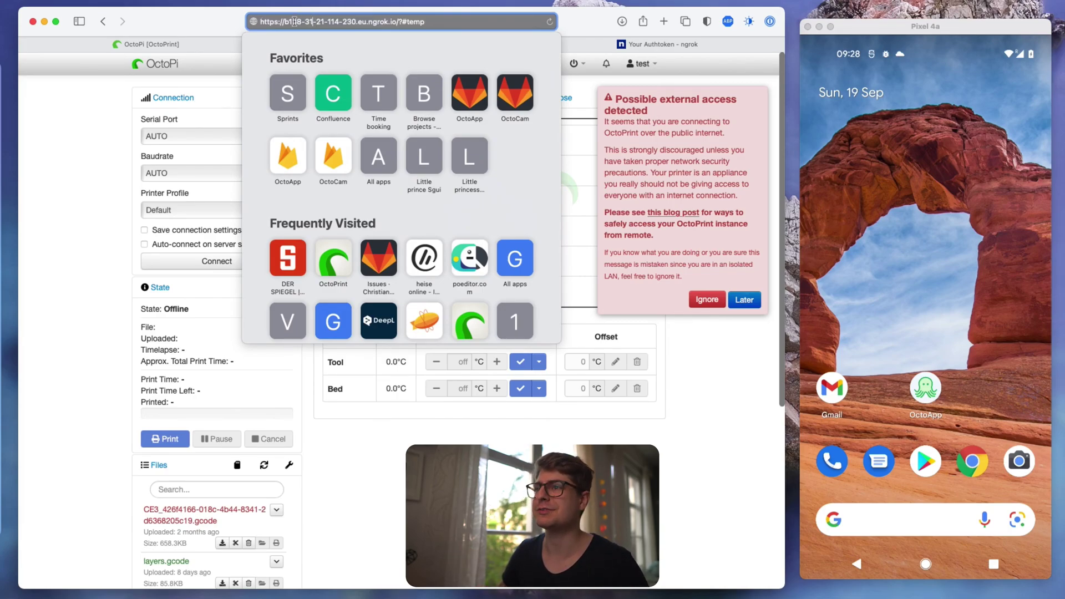
left_click_drag(285, 22, 391, 23)
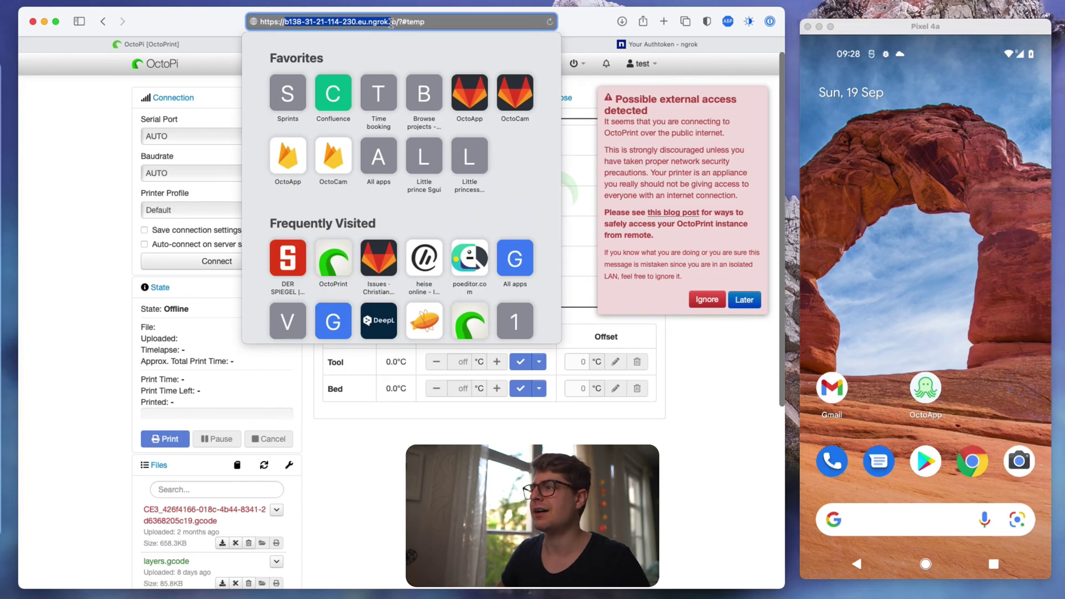
left_click(649, 130)
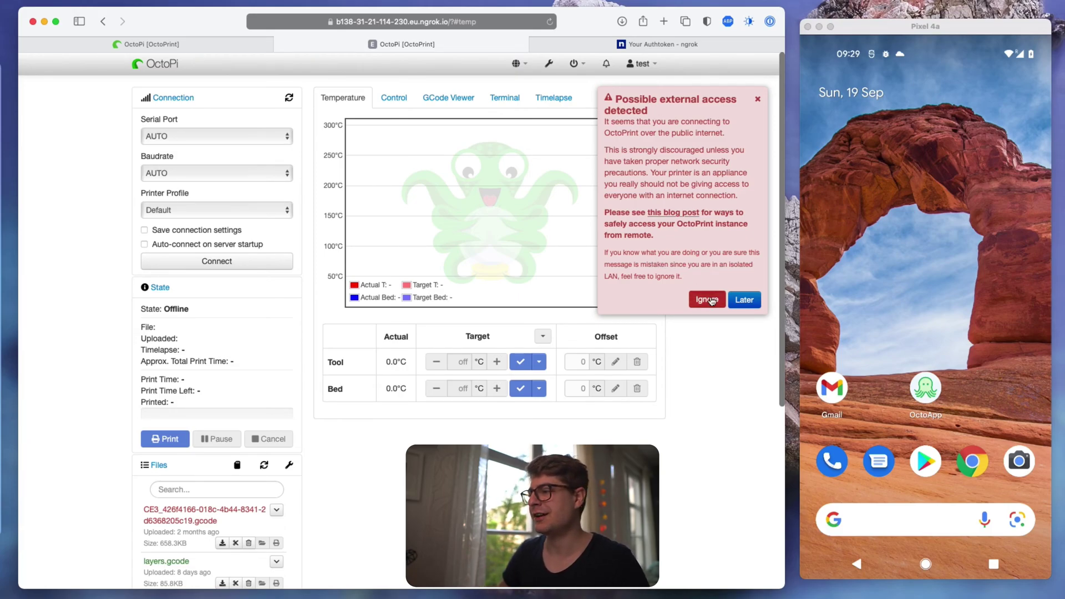
left_click(712, 301)
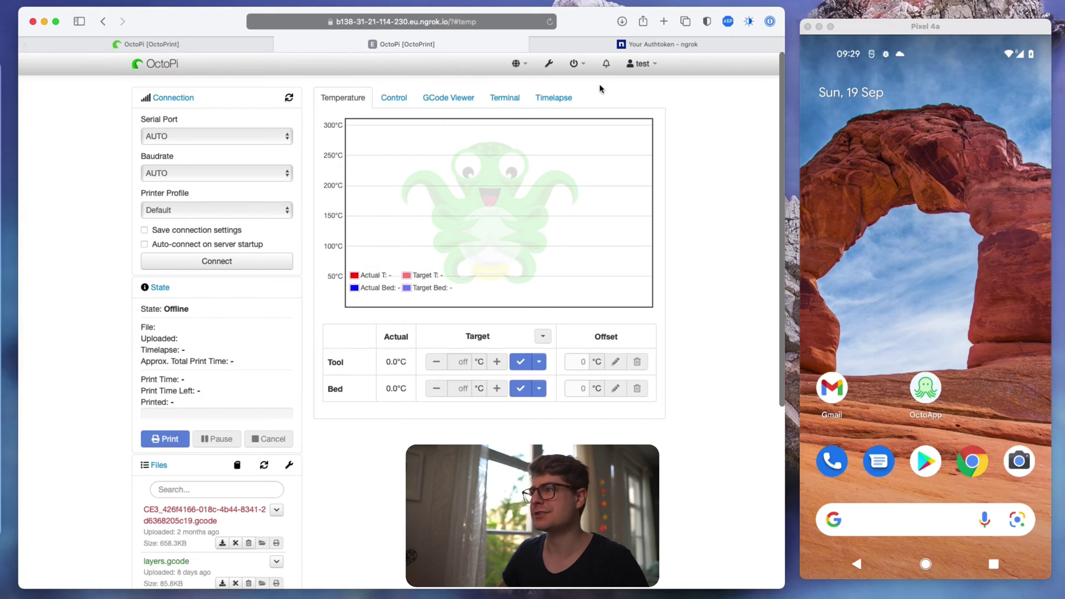
left_click(549, 63)
- Enable the ngrok tunnel's Hide option, log in at the new tunnel address, and launch OctoApp
scroll(194, 425, "down", 5)
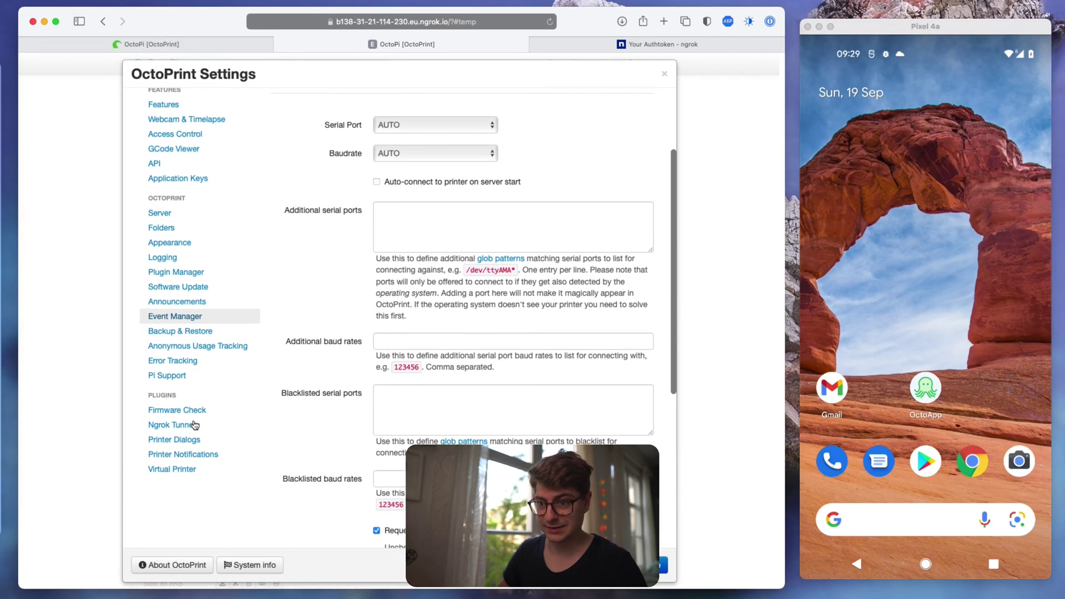
left_click(177, 425)
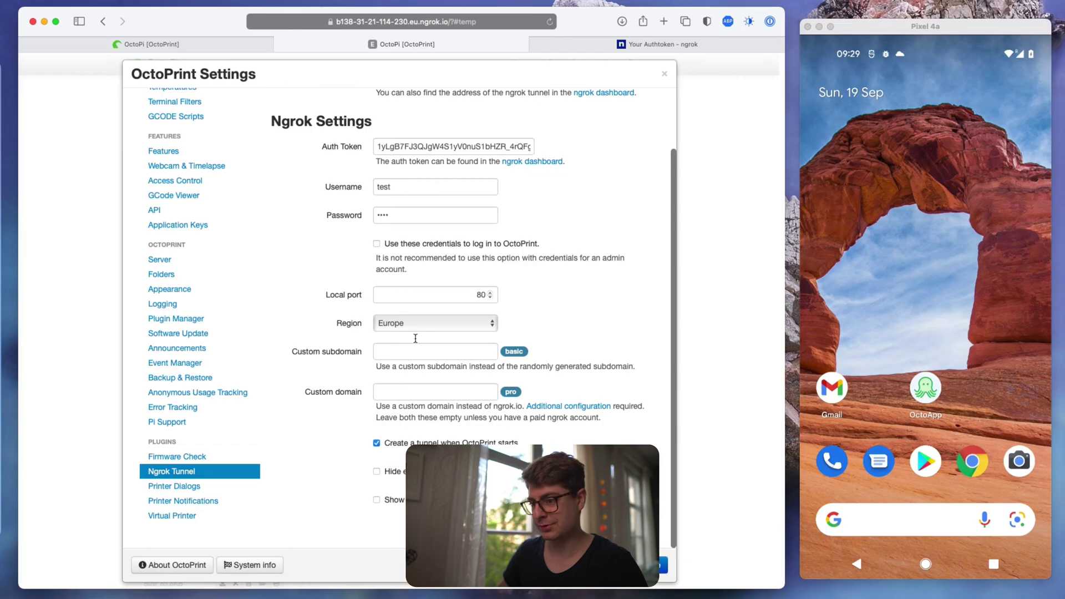
left_click(399, 471)
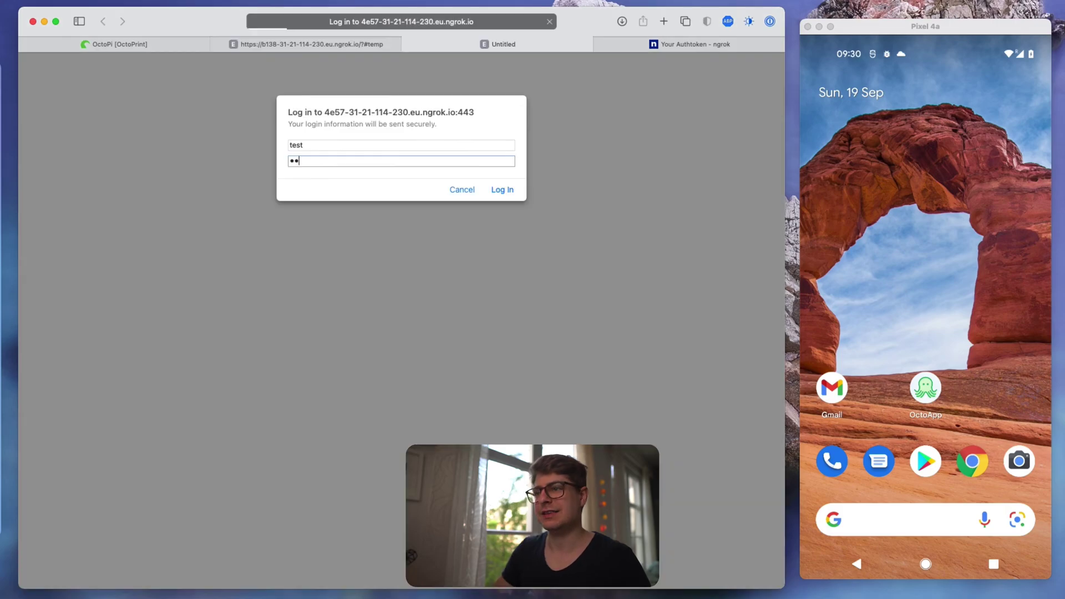
key("Return")
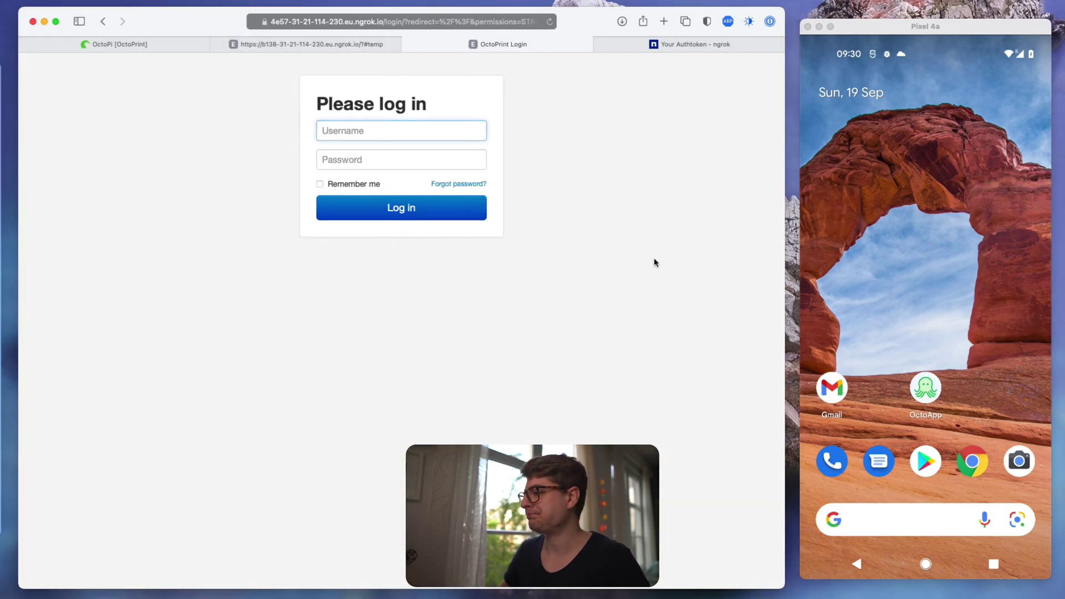
left_click(918, 395)
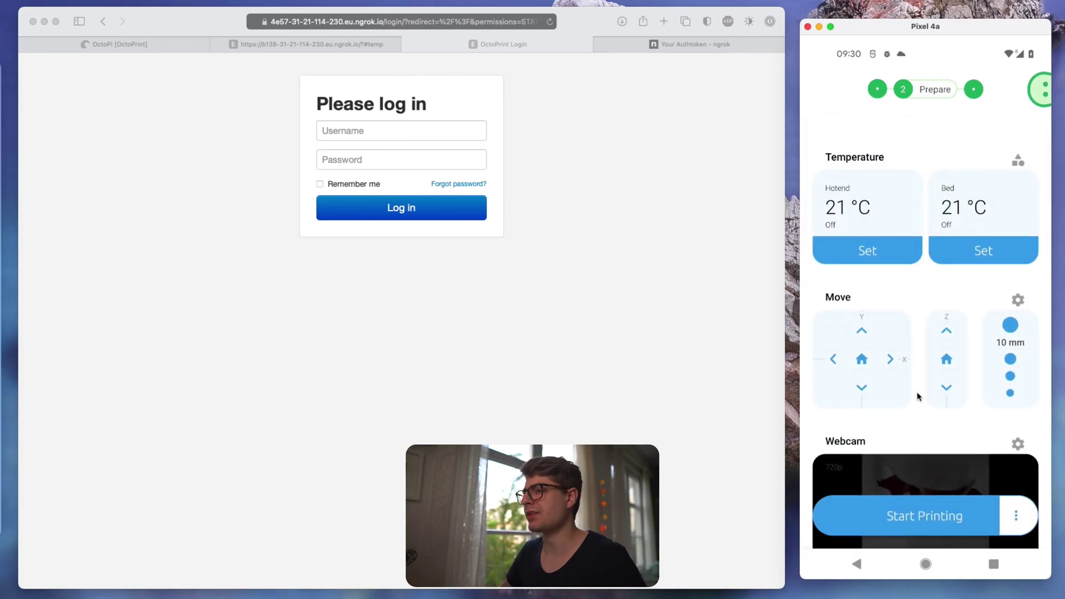
- Open OctoApp's OctoPrint > Configure remote access screen and choose Manual setup
left_click(1017, 528)
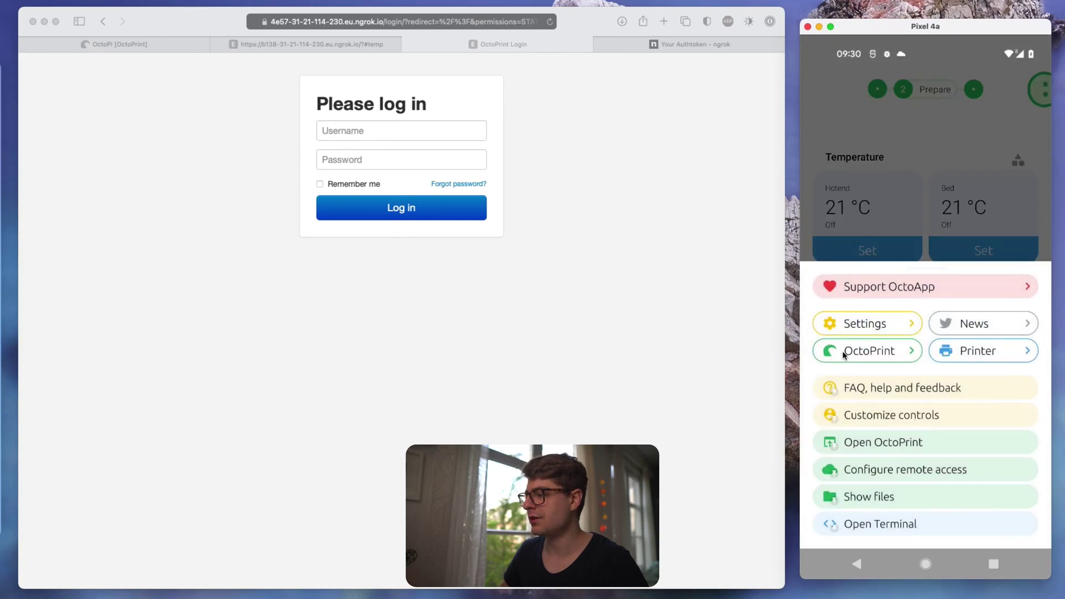
left_click(844, 356)
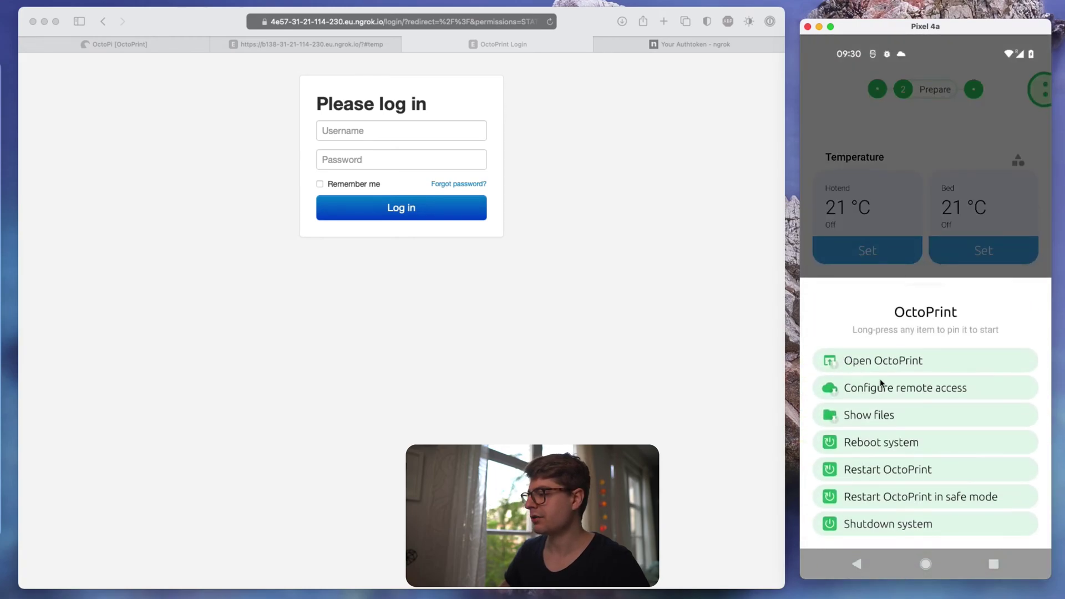
left_click(887, 392)
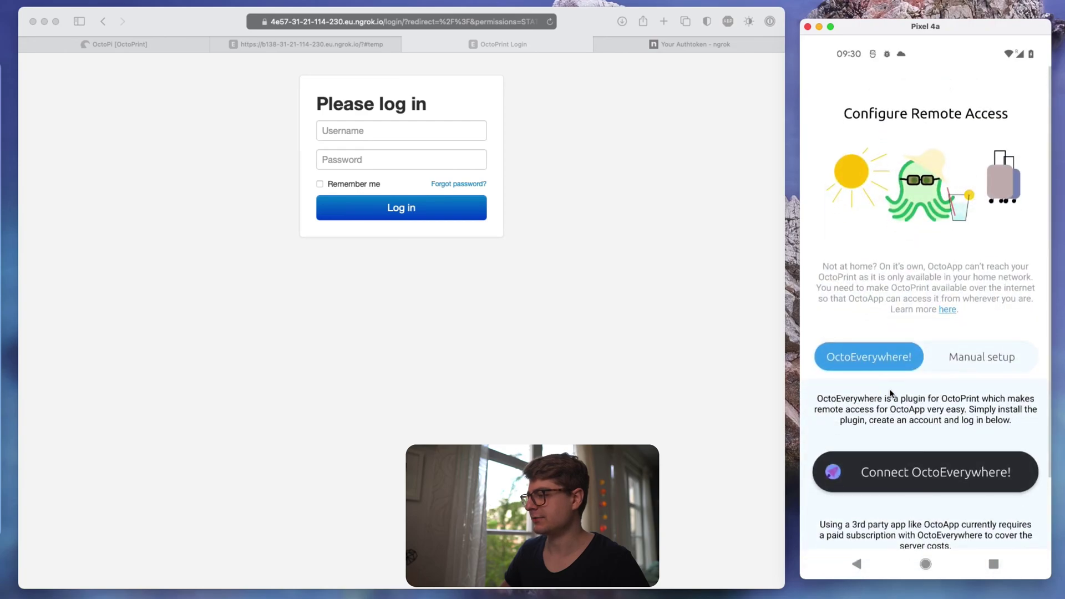
left_click(969, 347)
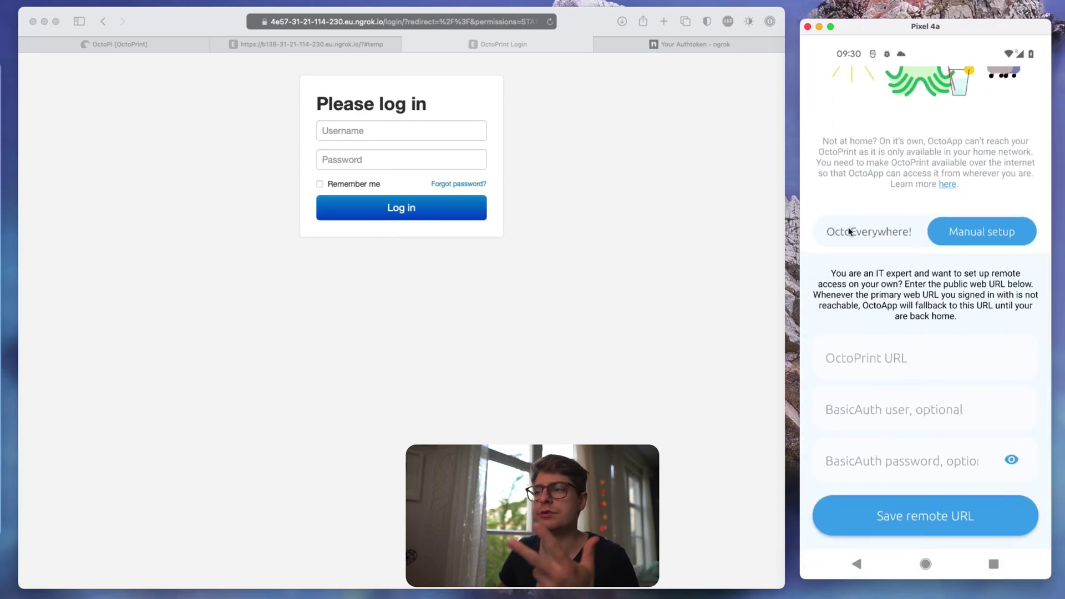
- Copy the ngrok tunnel address from OctoPrint and paste it into OctoApp's OctoPrint URL field
left_click(156, 45)
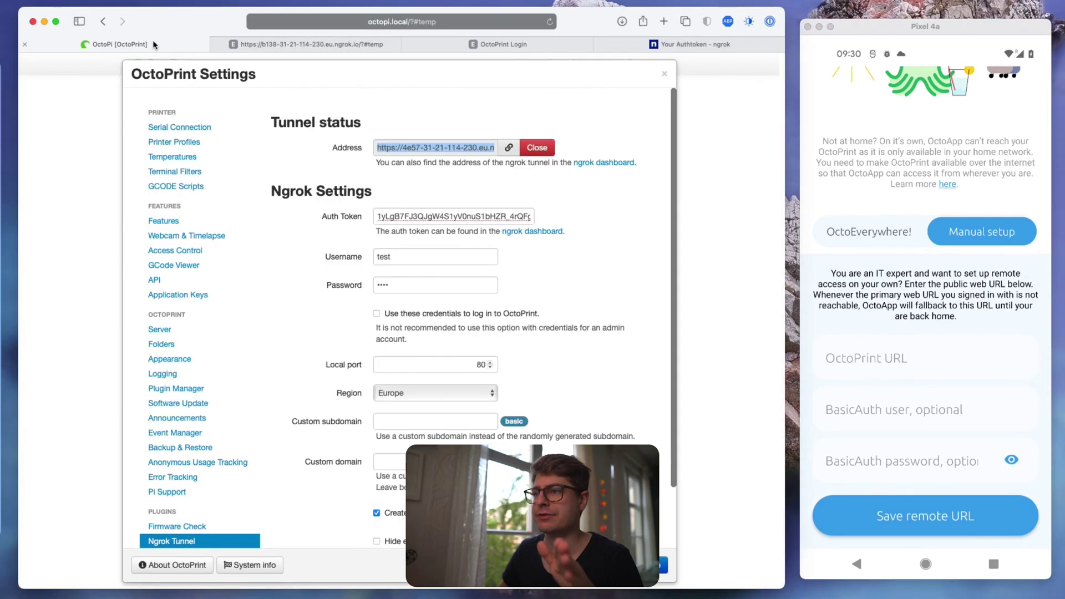
left_click(393, 148)
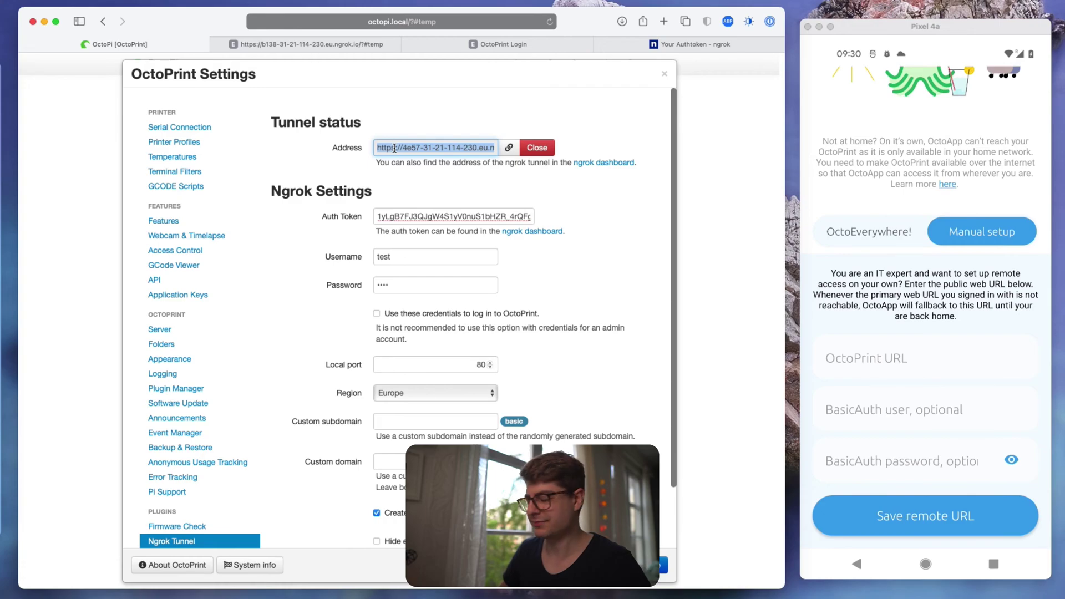
left_click(848, 350)
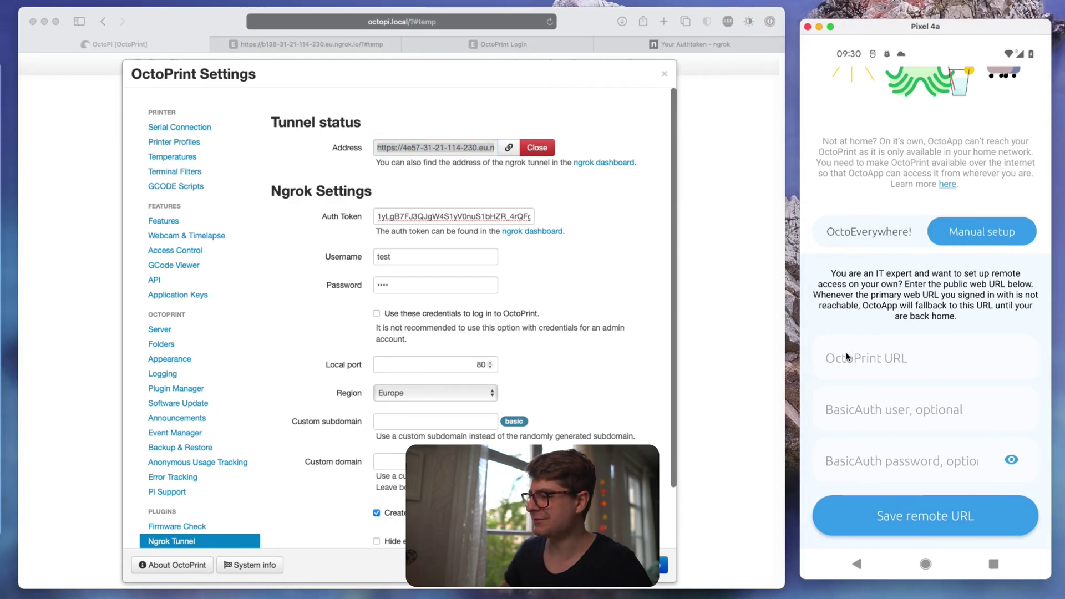
type("https://4e57-")
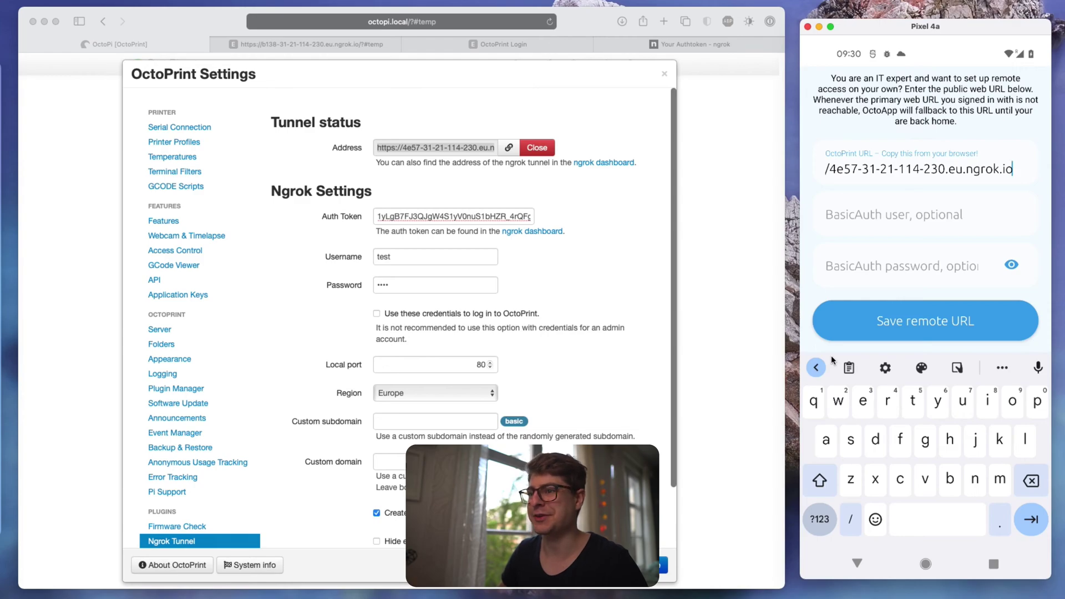
- Enter the tunnel's BasicAuth username and password and save the remote URL
left_click(868, 226)
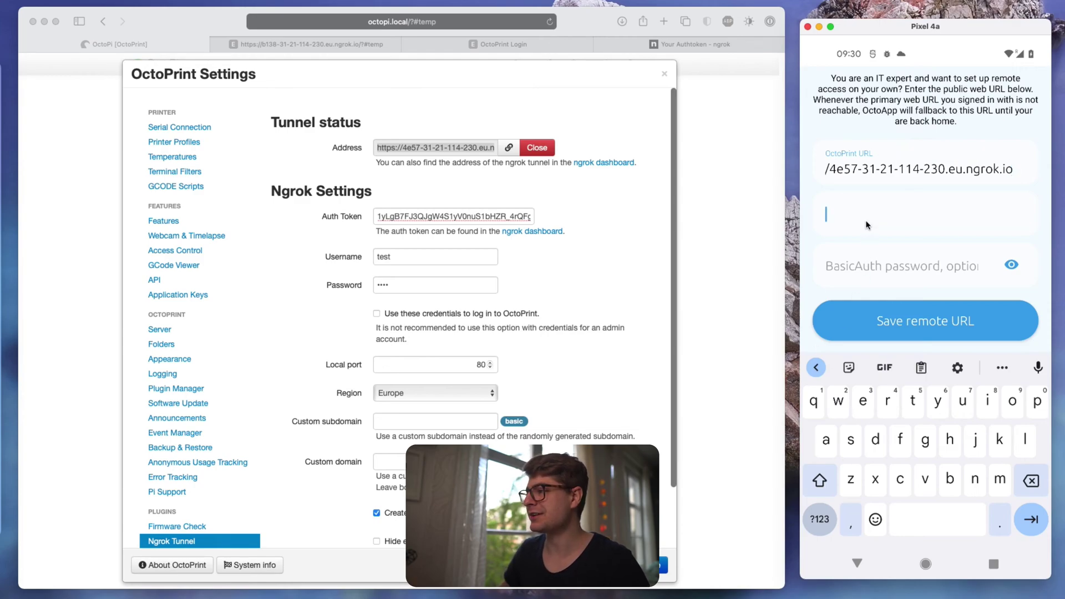
left_click(435, 272)
left_click(432, 256)
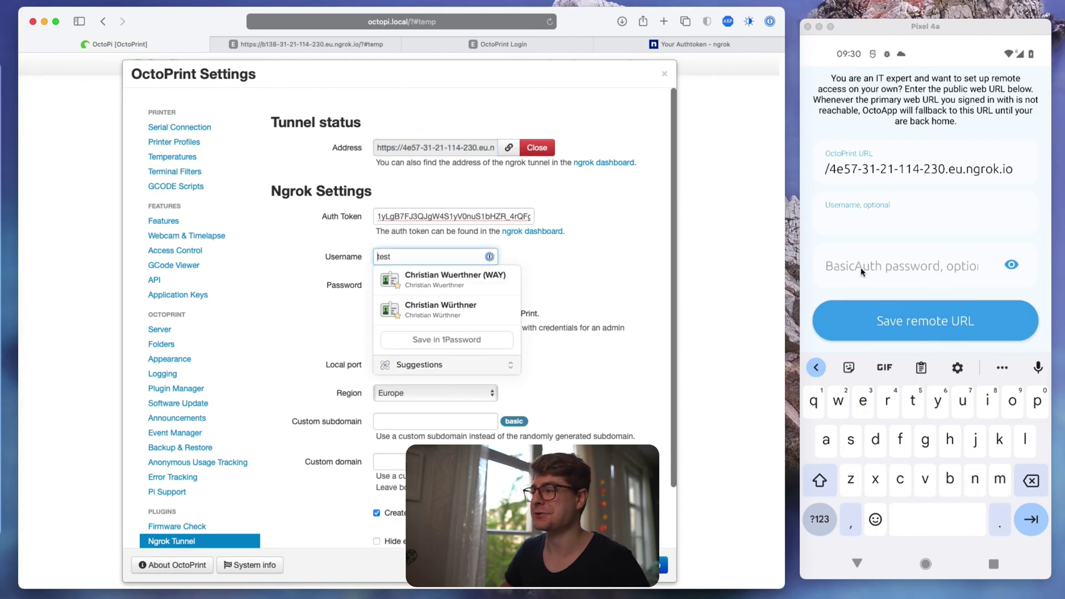
left_click(861, 226)
type("test")
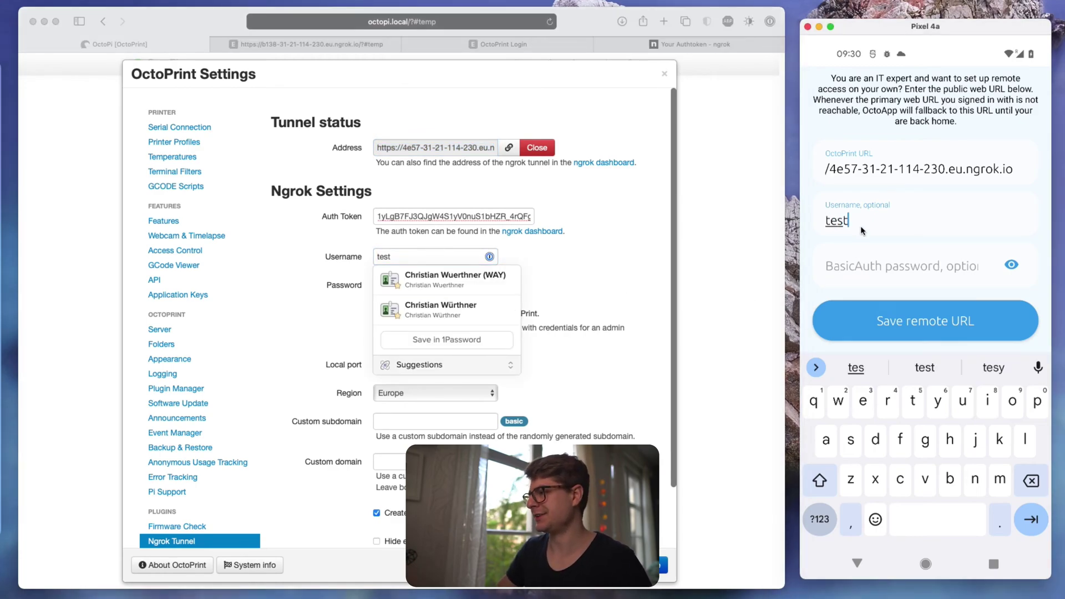
key("Tab")
type("test")
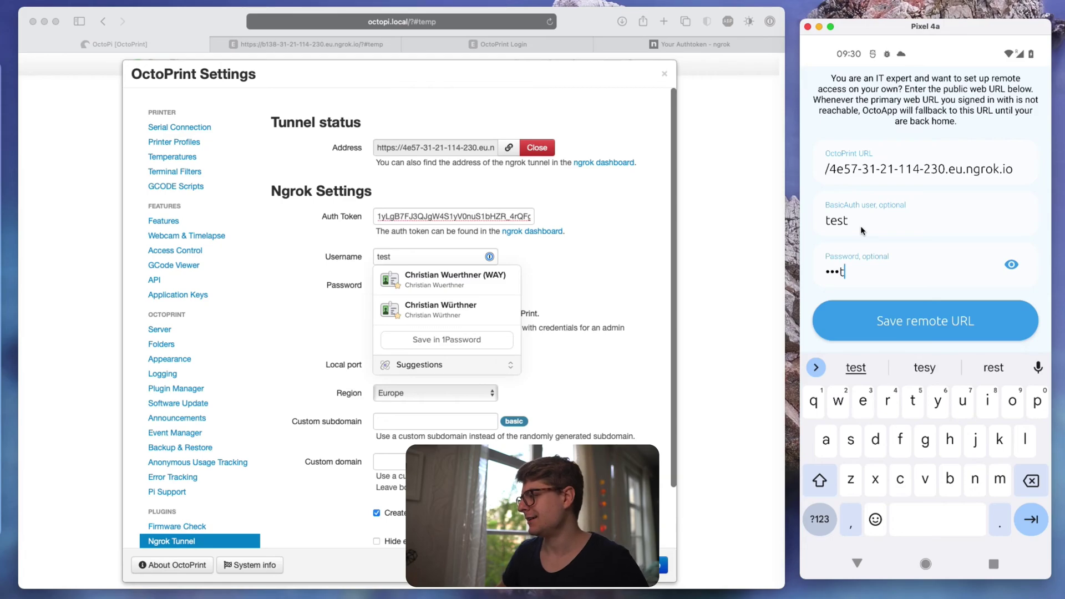
left_click(887, 319)
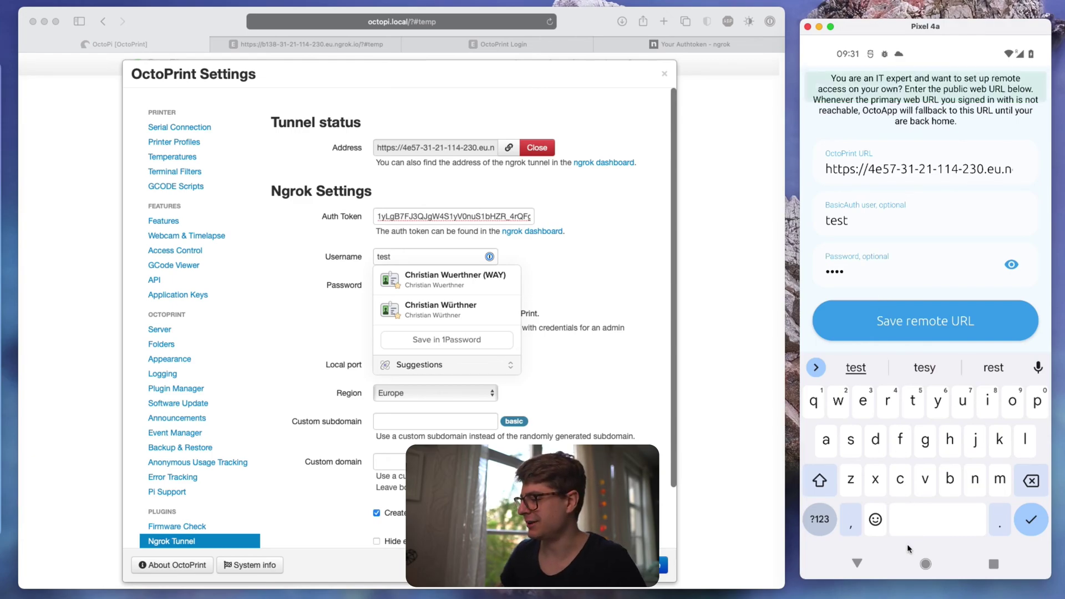
left_click(857, 566)
- Decline saving the password to Google and switch the phone's Wi-Fi off to use mobile data
left_click(857, 566)
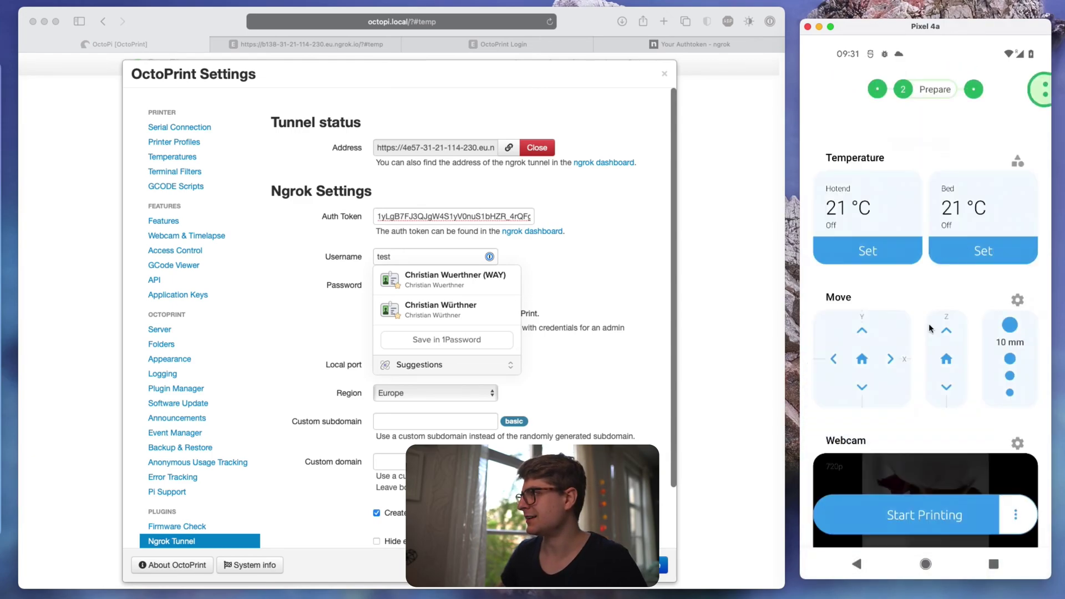
left_click(962, 518)
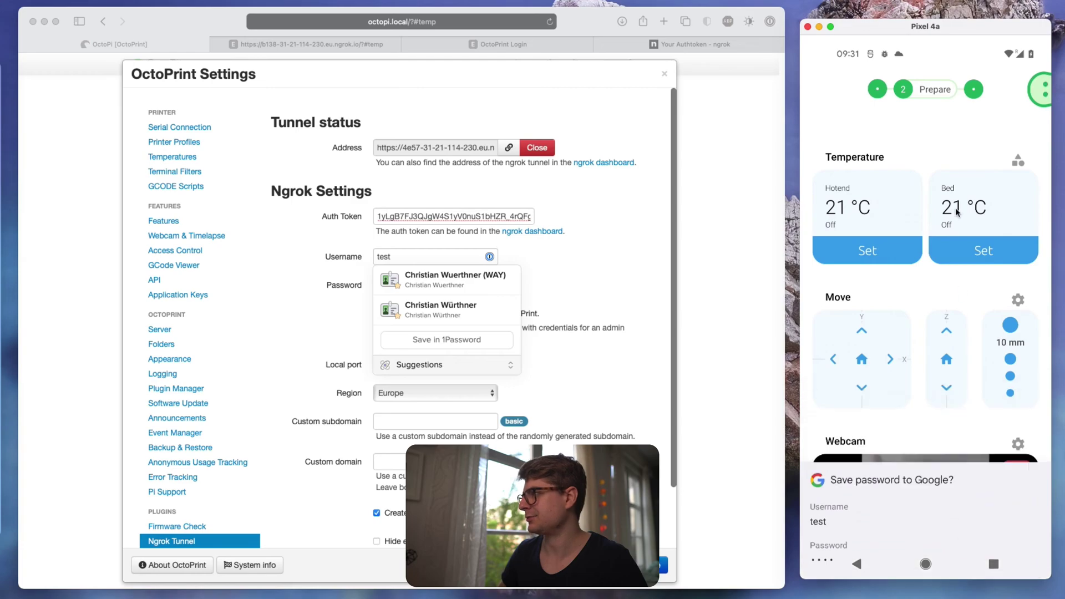
left_click_drag(928, 55, 923, 109)
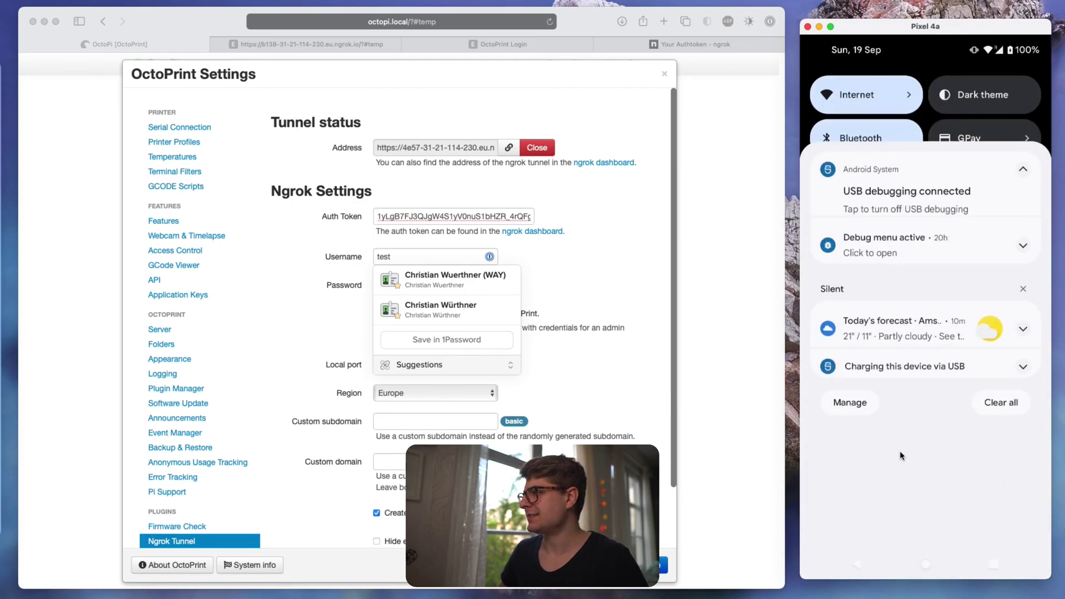
left_click(917, 105)
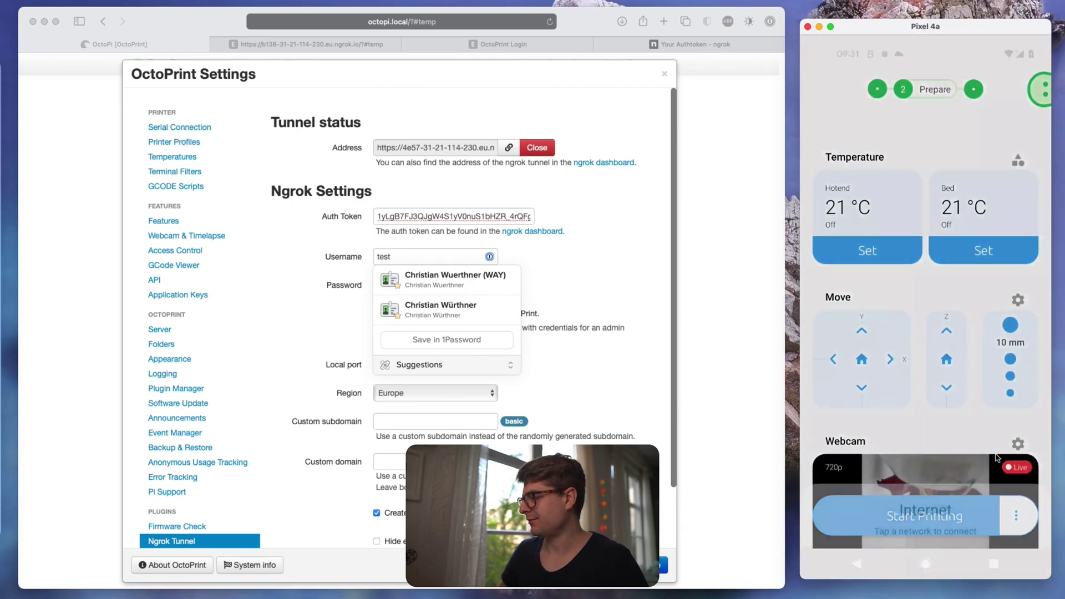
left_click(1026, 431)
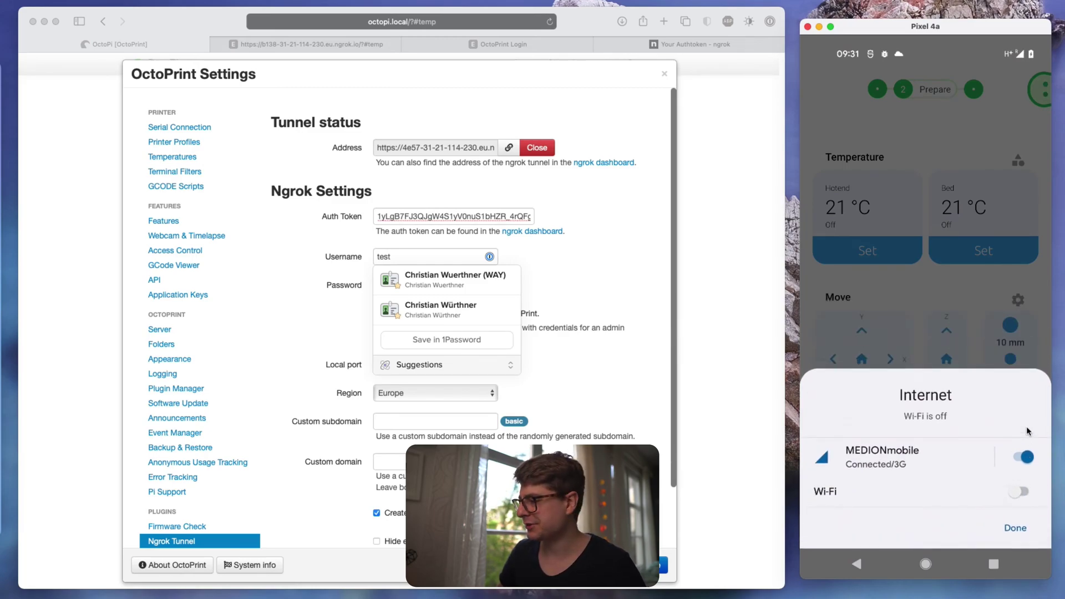
left_click(982, 320)
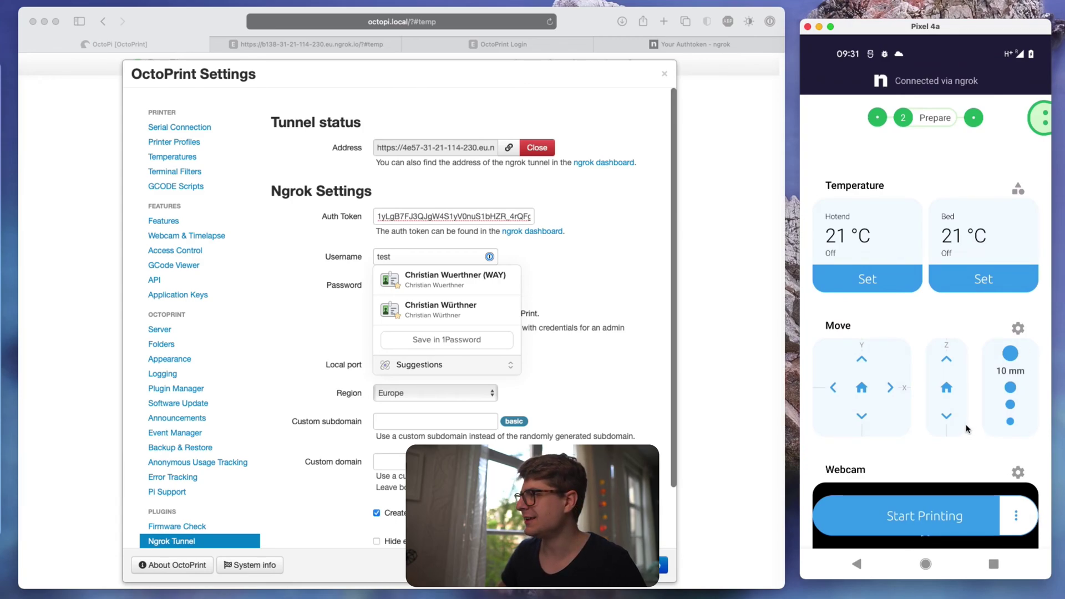
left_click(908, 519)
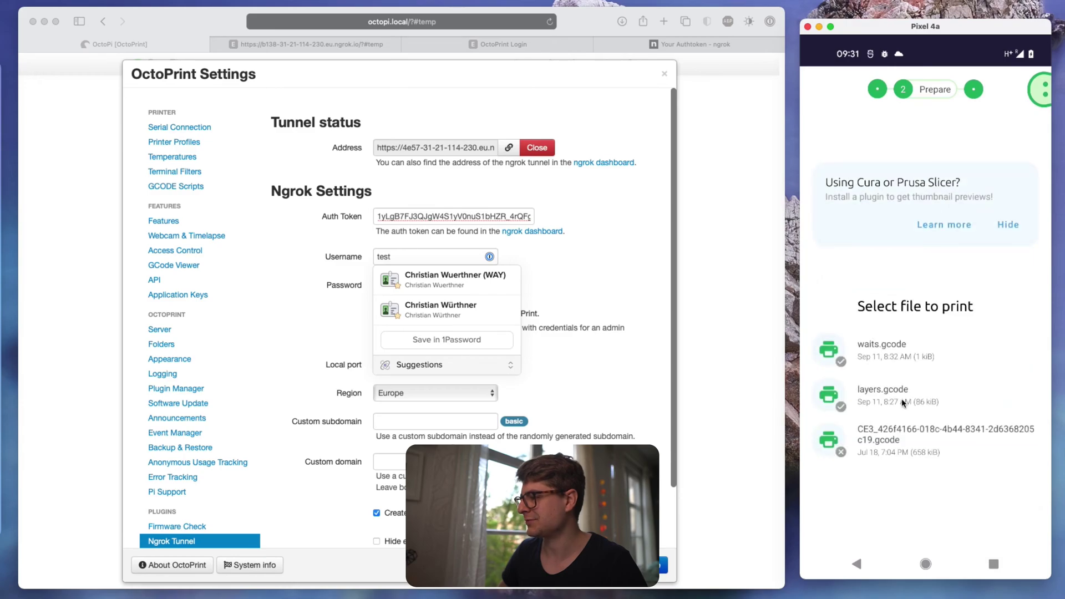
left_click(901, 394)
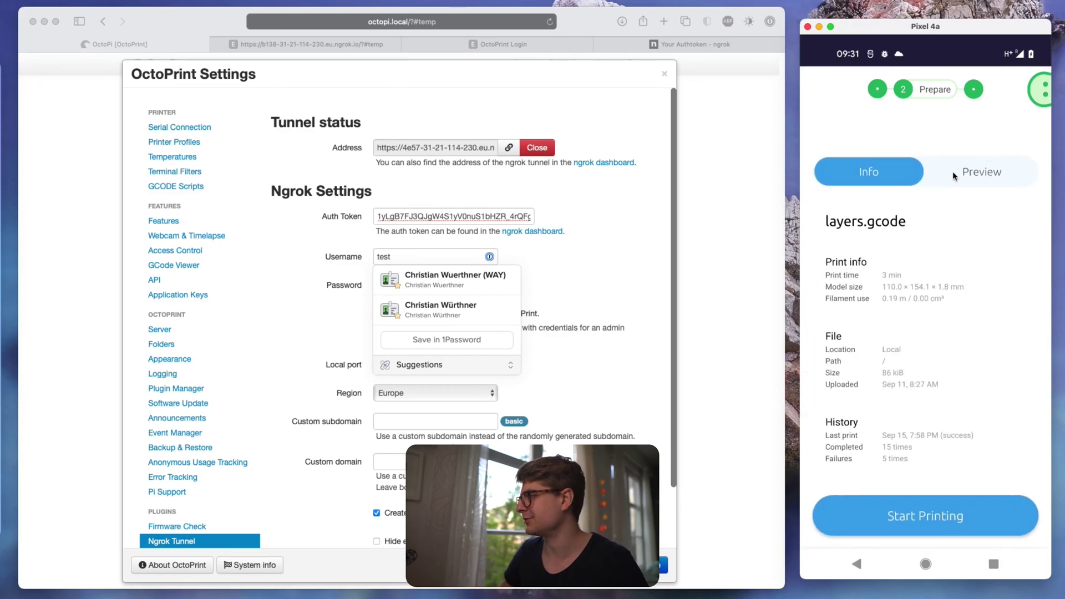
left_click(953, 174)
mouse_move(816, 462)
left_mouse_down()
mouse_move(980, 460)
mouse_move(816, 459)
left_mouse_up()
left_click(860, 564)
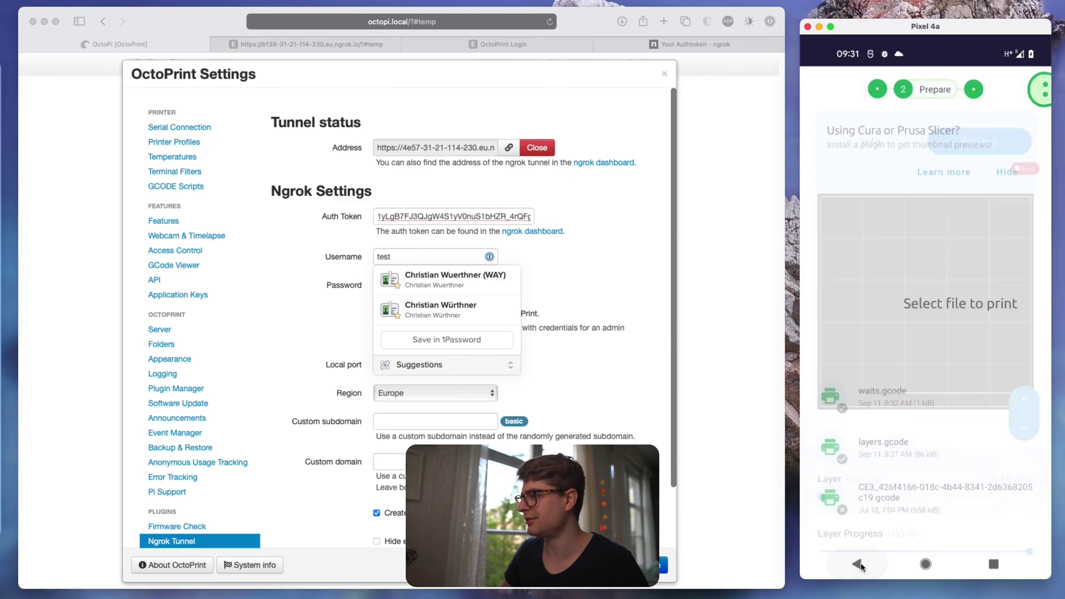
left_click(863, 563)
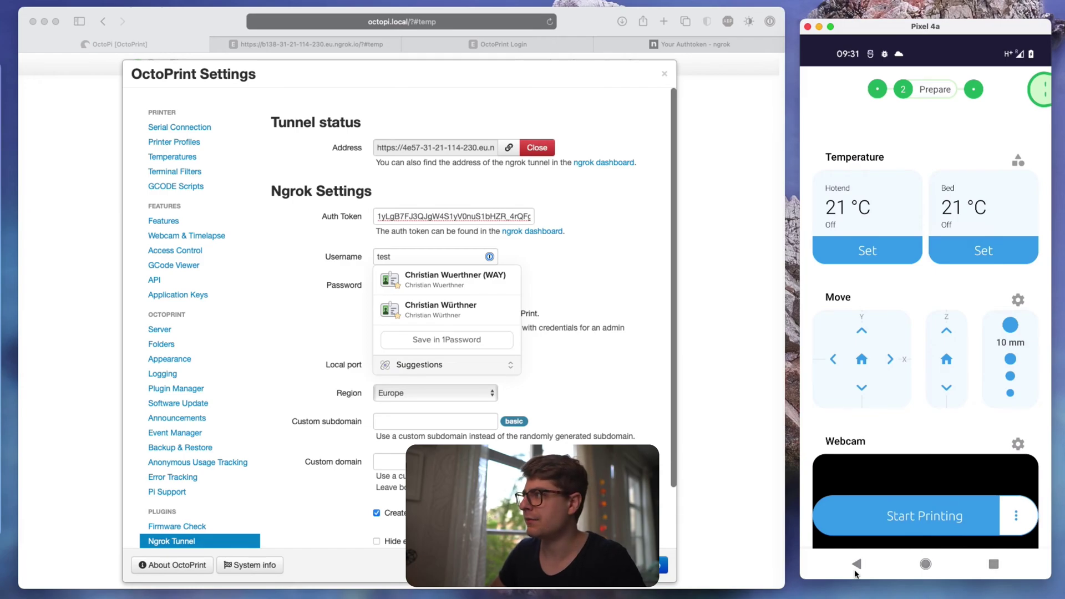
- Switch the phone's Wi-Fi back on from the quick settings Internet panel
left_click_drag(911, 72, 902, 170)
left_click(903, 92)
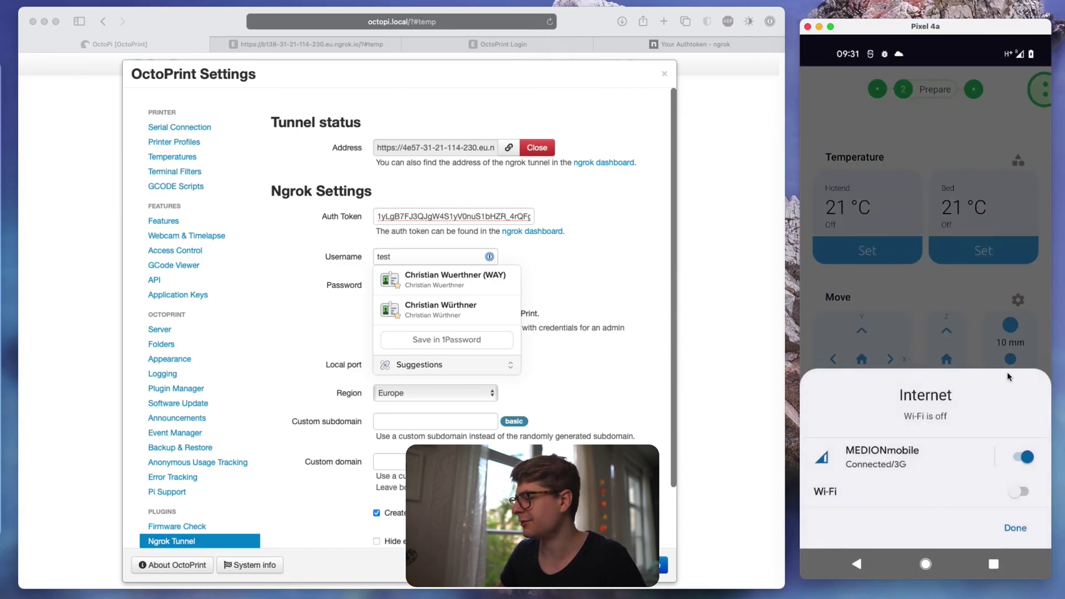
left_click(1018, 493)
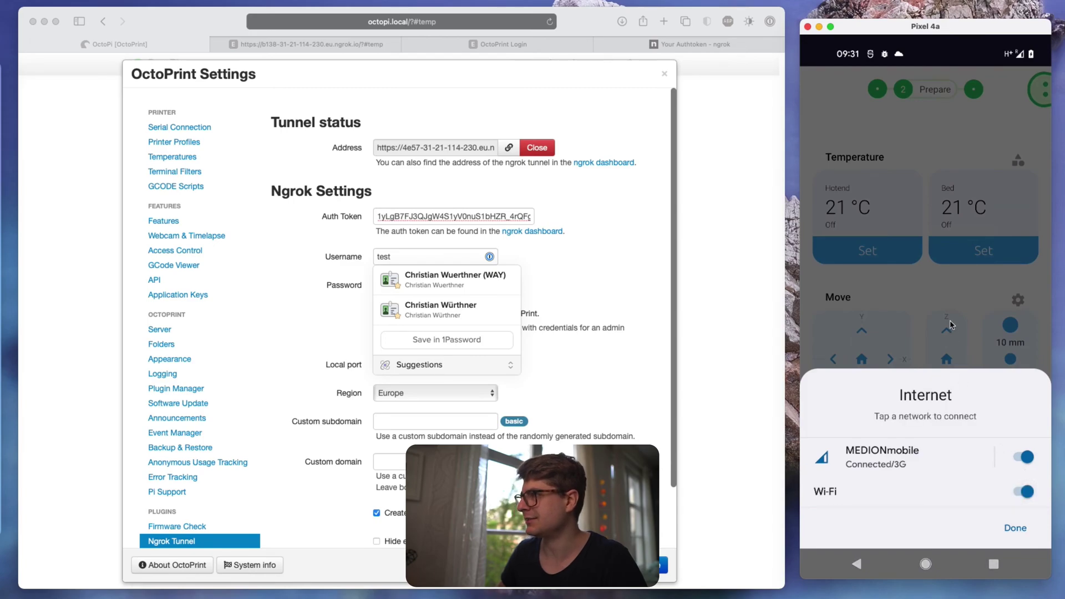
left_click(951, 325)
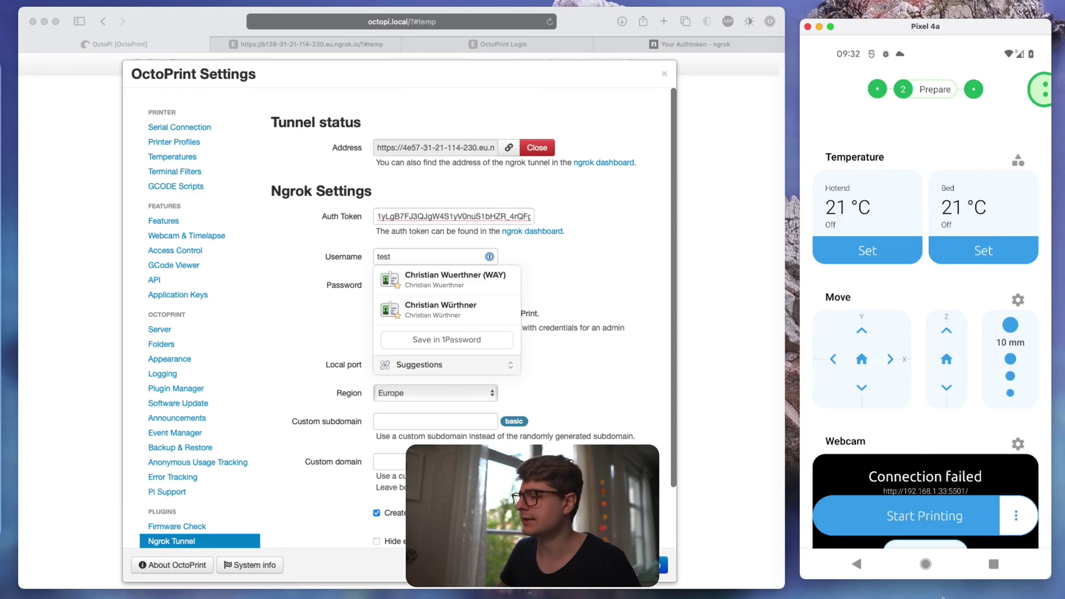
left_click_drag(971, 447, 970, 230)
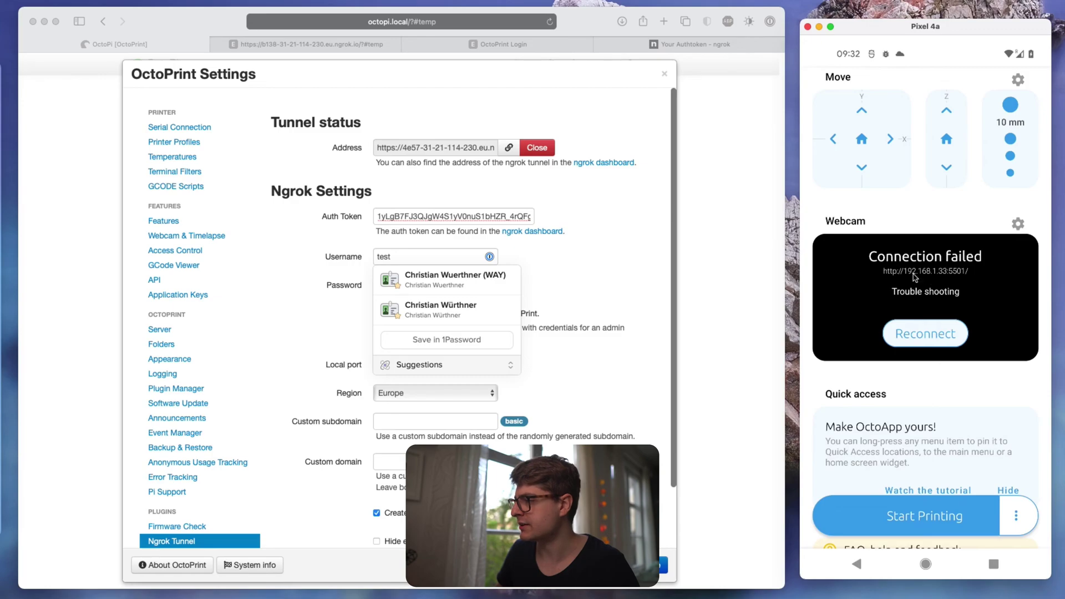
left_click(301, 256)
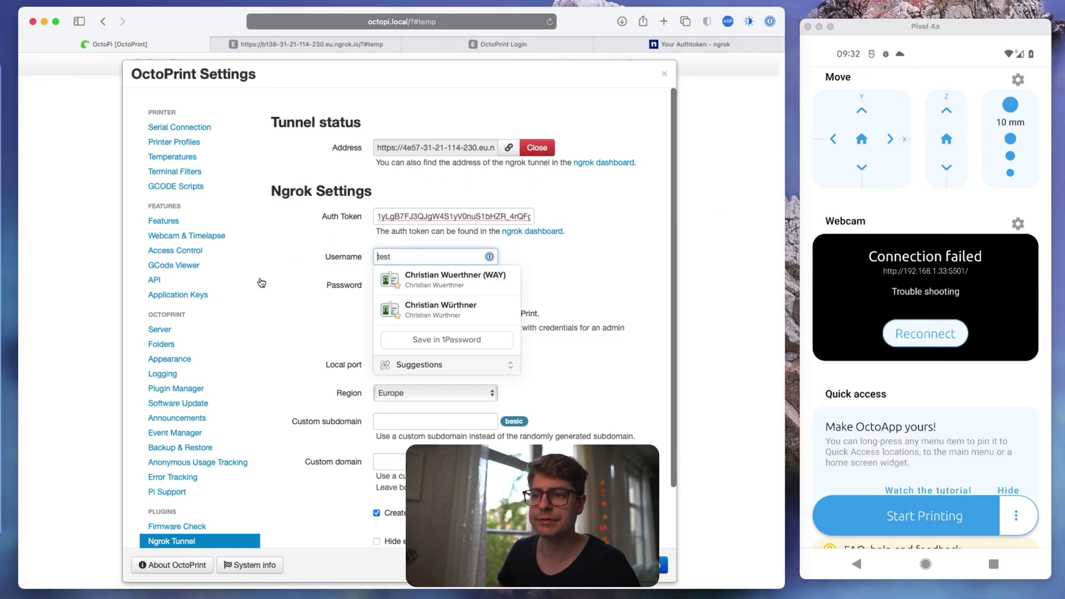
left_click(215, 245)
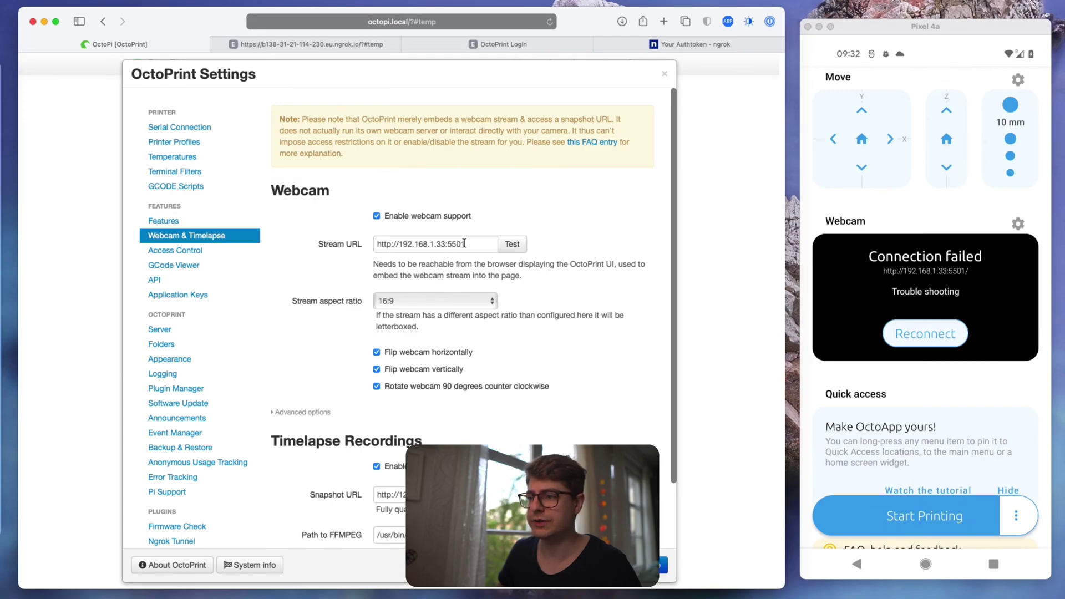
left_click_drag(466, 244, 354, 244)
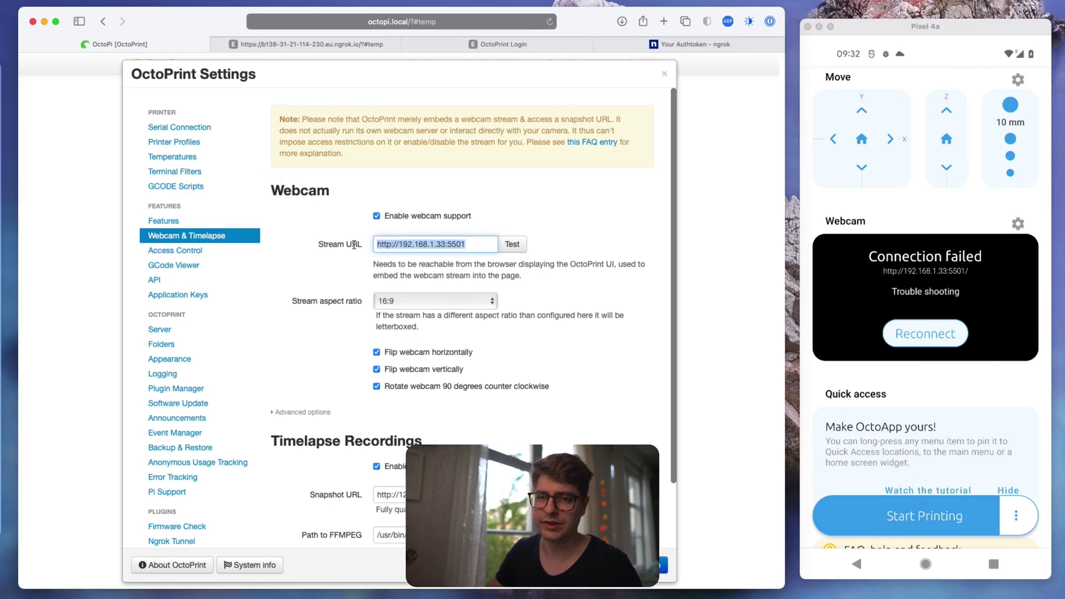